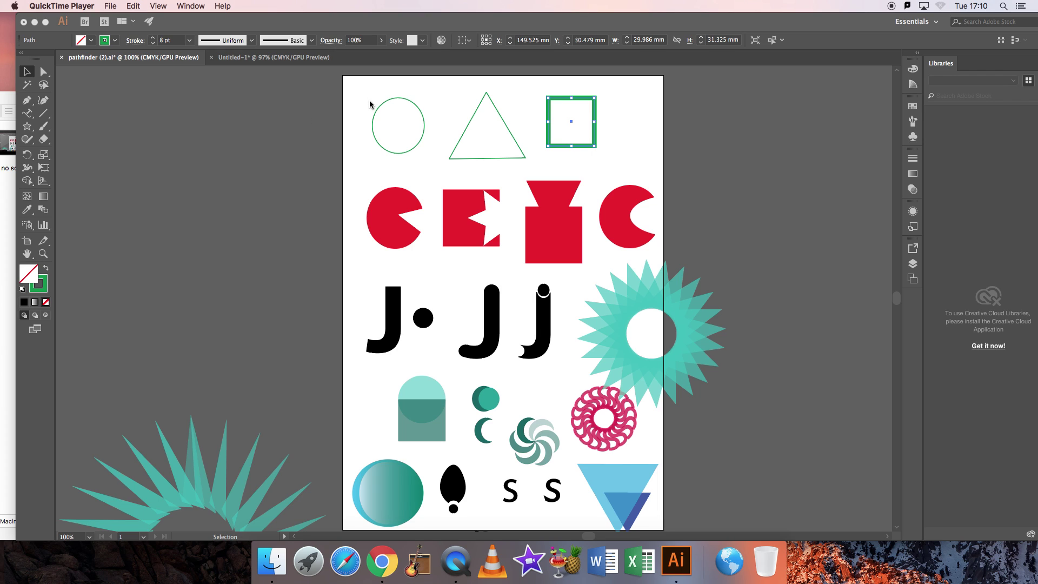
Back in pathfinder (2).ai, enlarge the green outline circle by dragging its corner handle.
left_click(276, 57)
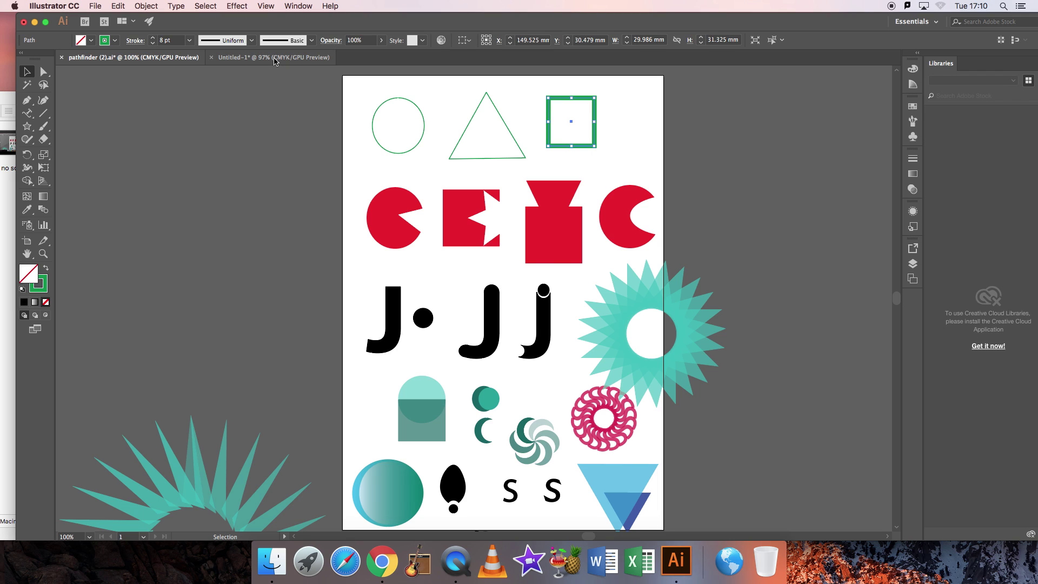
left_click(151, 58)
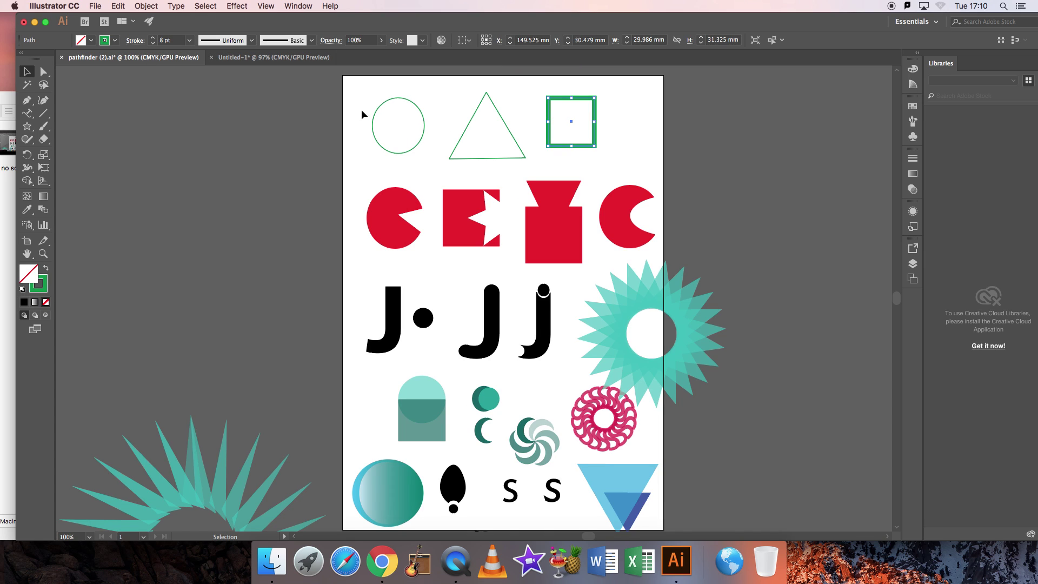
left_click_drag(338, 94, 626, 143)
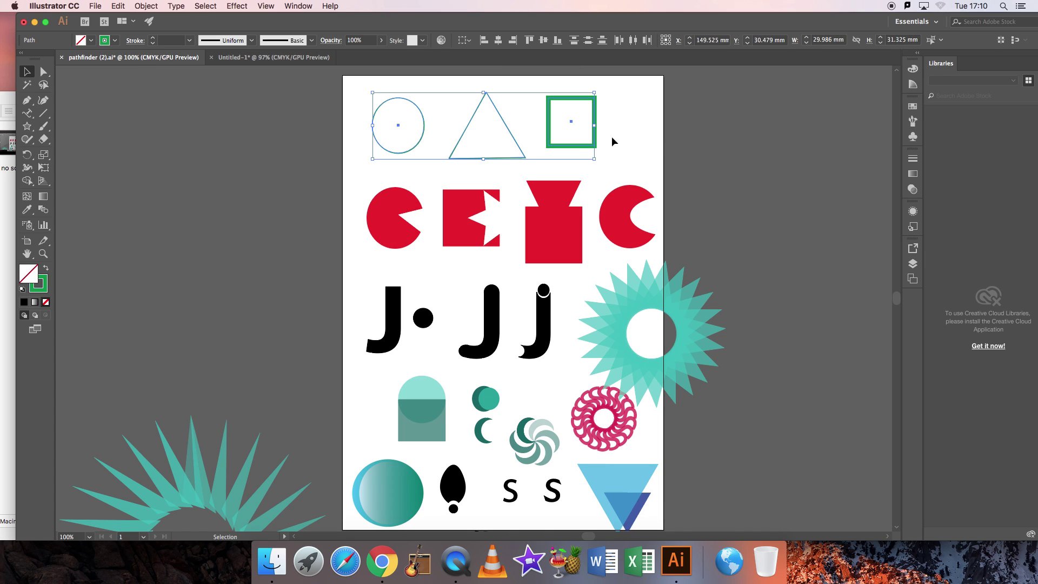
left_click(320, 94)
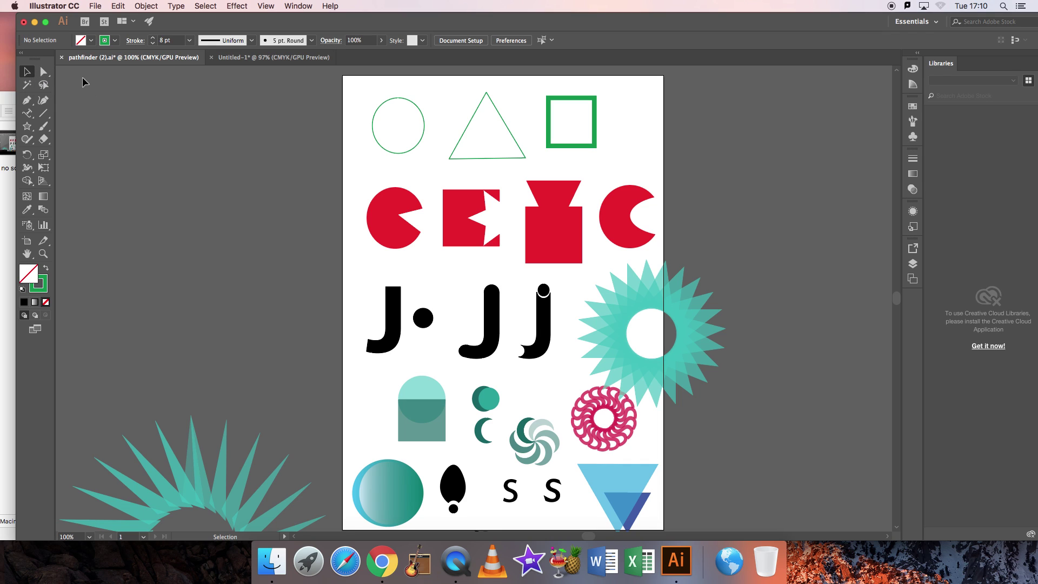
left_click_drag(362, 88, 433, 164)
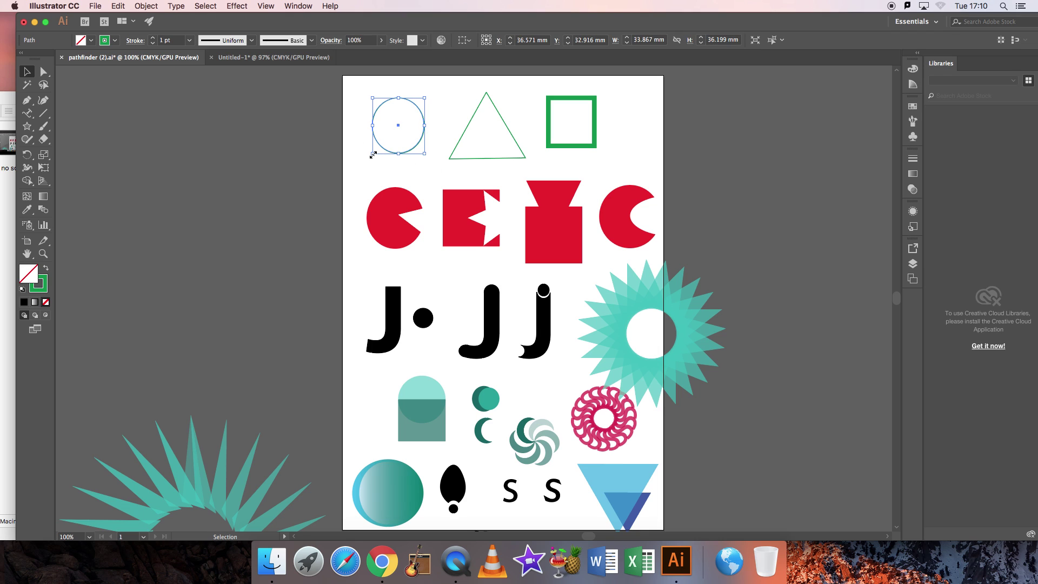
left_click_drag(372, 155, 357, 169)
Enlarge the thick green square from its top-right handle, leaving the triangle unchanged.
left_click(491, 101)
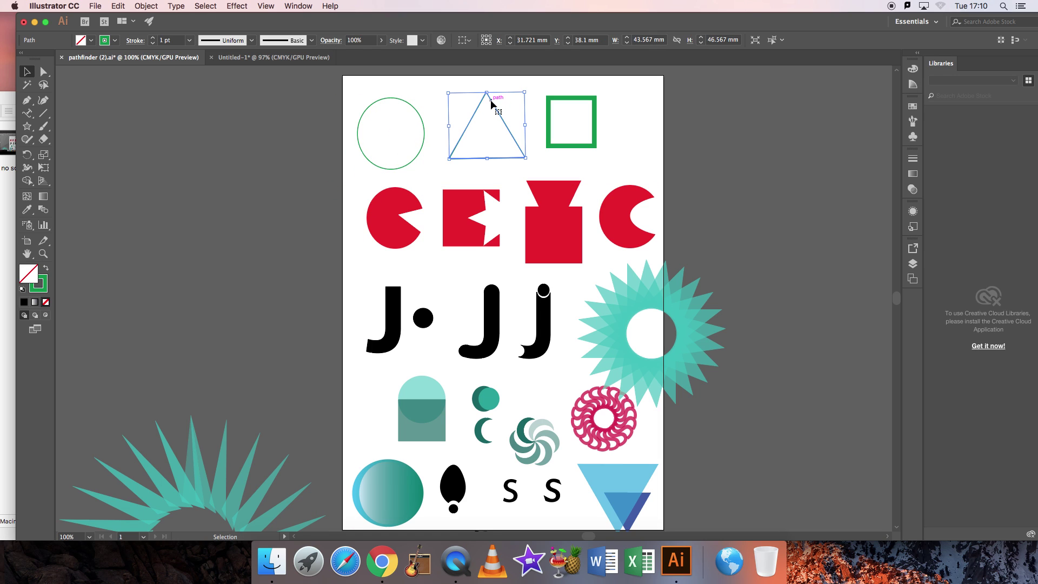
mouse_move(525, 92)
left_mouse_down()
mouse_move(550, 79)
mouse_move(524, 92)
left_mouse_up()
left_click(595, 98)
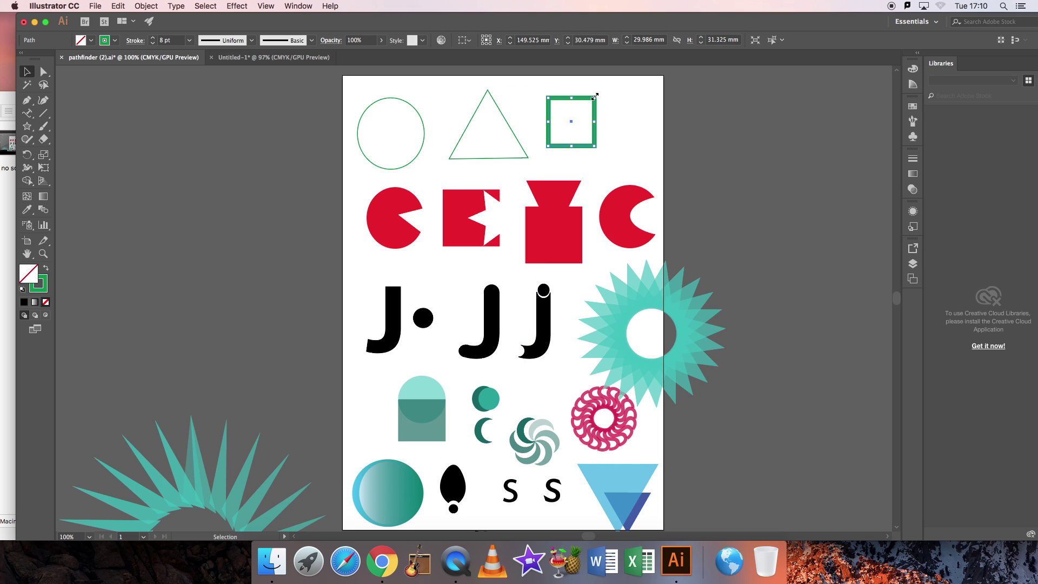
left_click_drag(596, 97, 605, 125)
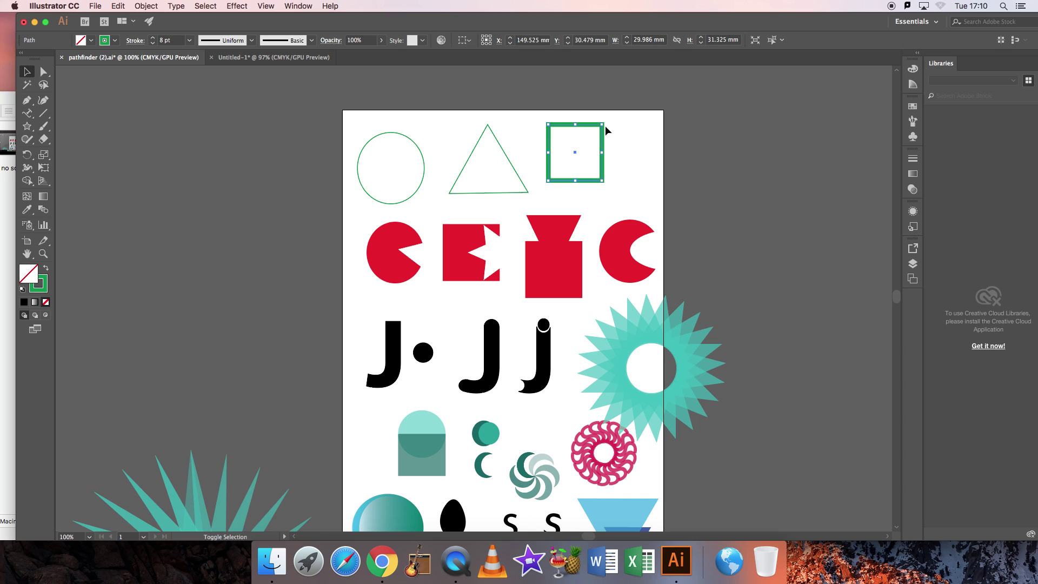
left_click(343, 109)
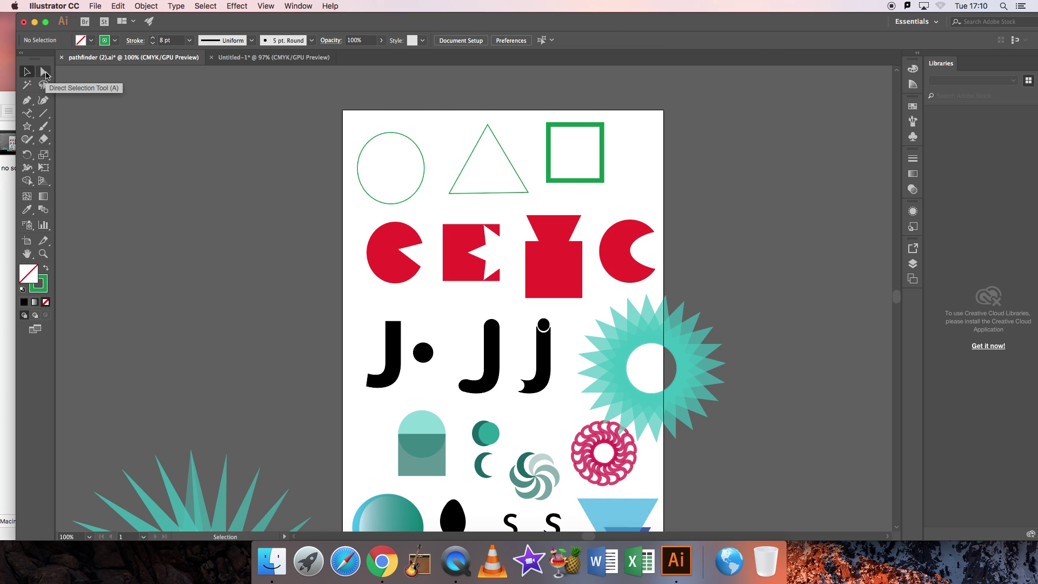
With Direct Selection, pull the circle's top anchor downward to dent it.
left_click(44, 72)
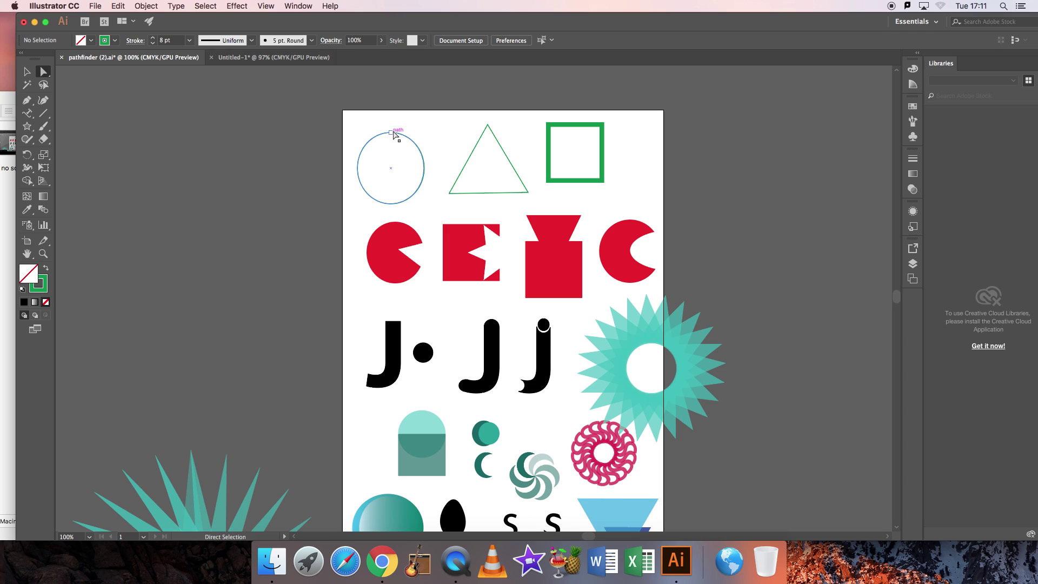
left_click_drag(342, 112, 431, 194)
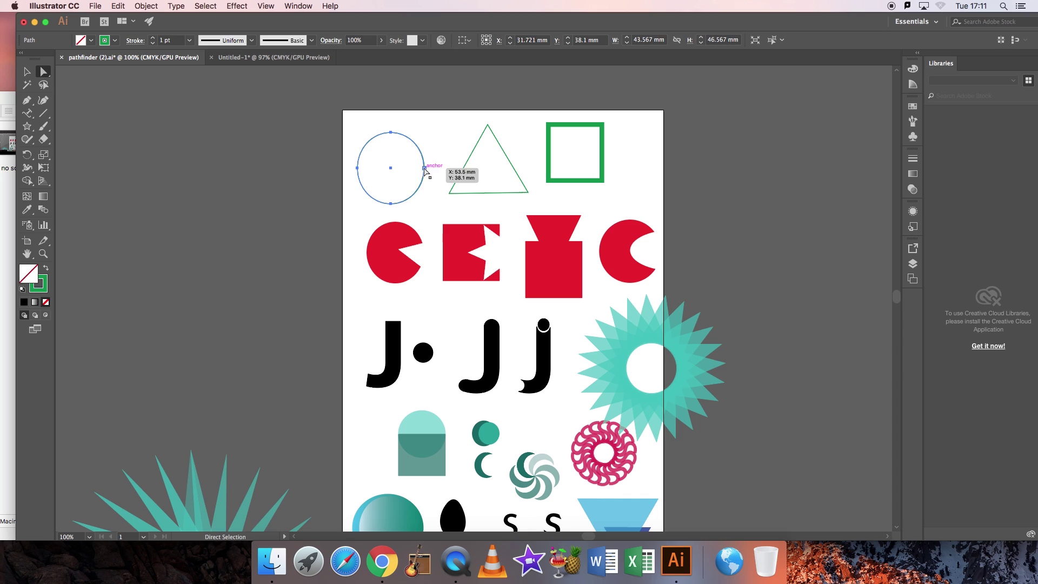
left_click(426, 122)
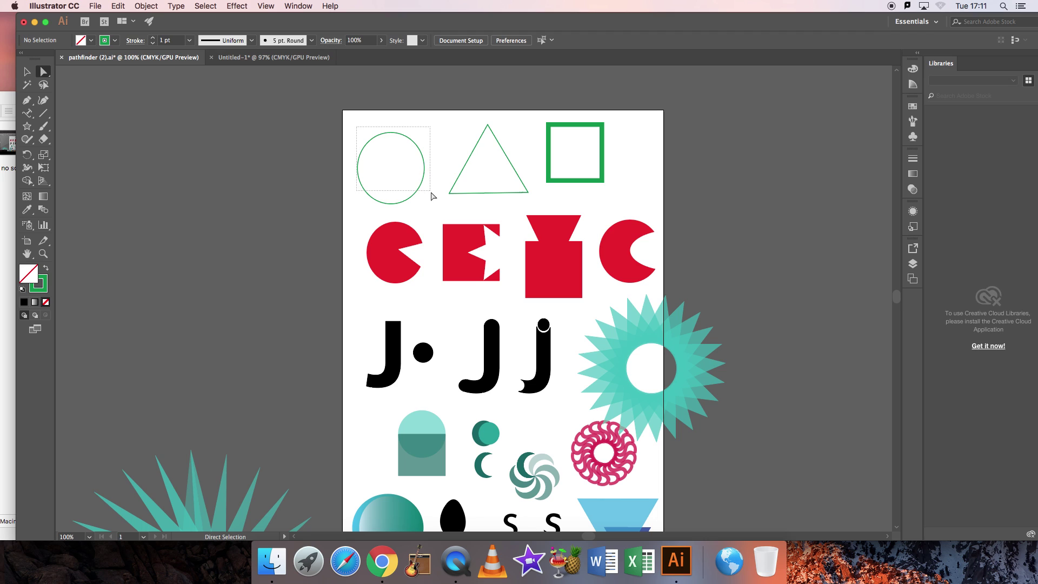
left_click_drag(391, 133, 449, 220)
left_click(393, 118)
left_click(401, 103)
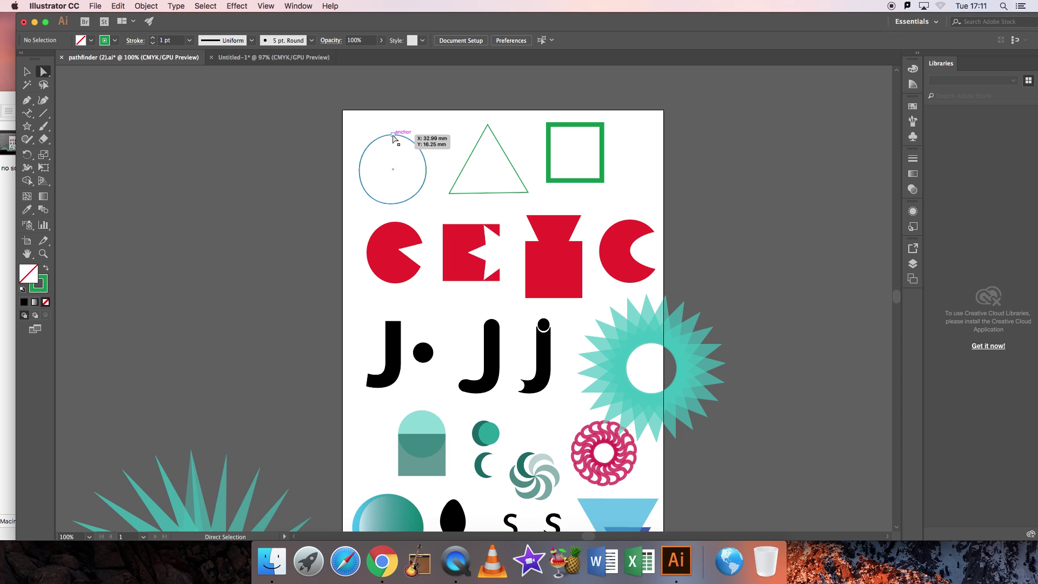
left_click_drag(393, 137, 392, 183)
Reshape the triangle's apex into a taller zigzag peak and drag the circle's anchor back to round.
left_click_drag(489, 125, 489, 192)
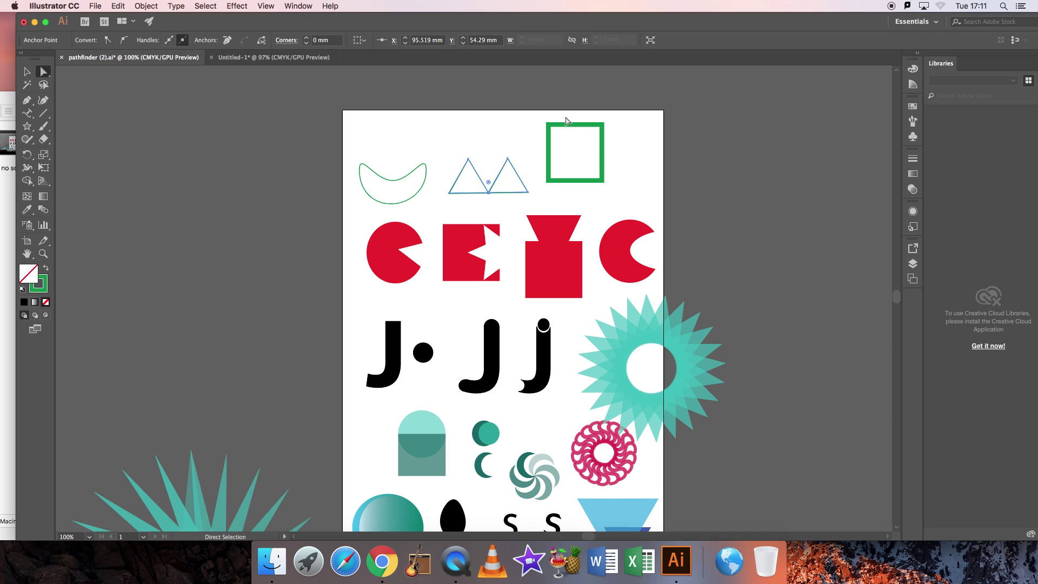
mouse_move(549, 127)
left_mouse_down()
mouse_move(589, 170)
mouse_move(549, 129)
left_mouse_up()
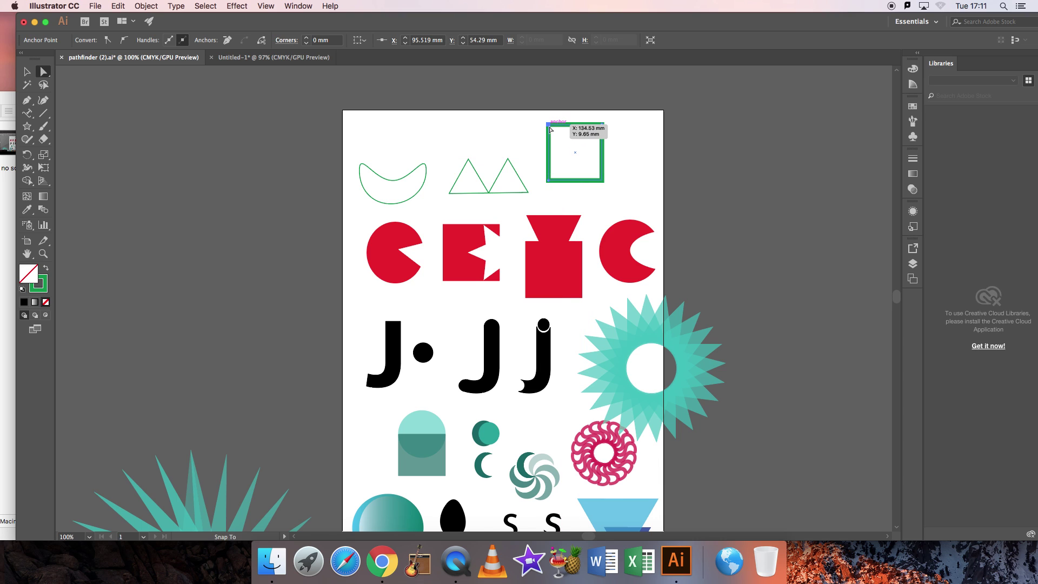
left_click_drag(489, 192, 488, 119)
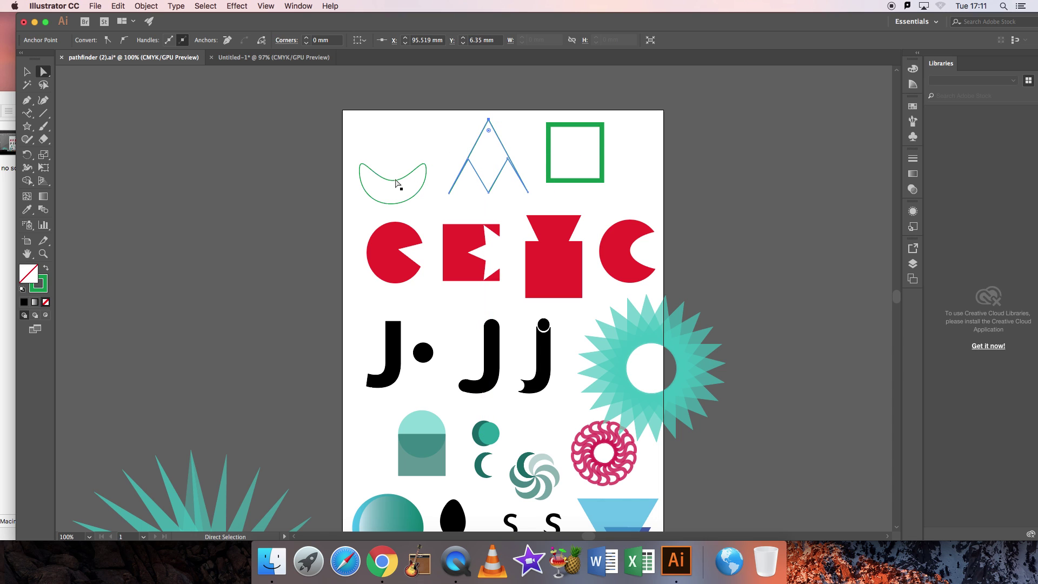
left_click_drag(393, 180, 393, 133)
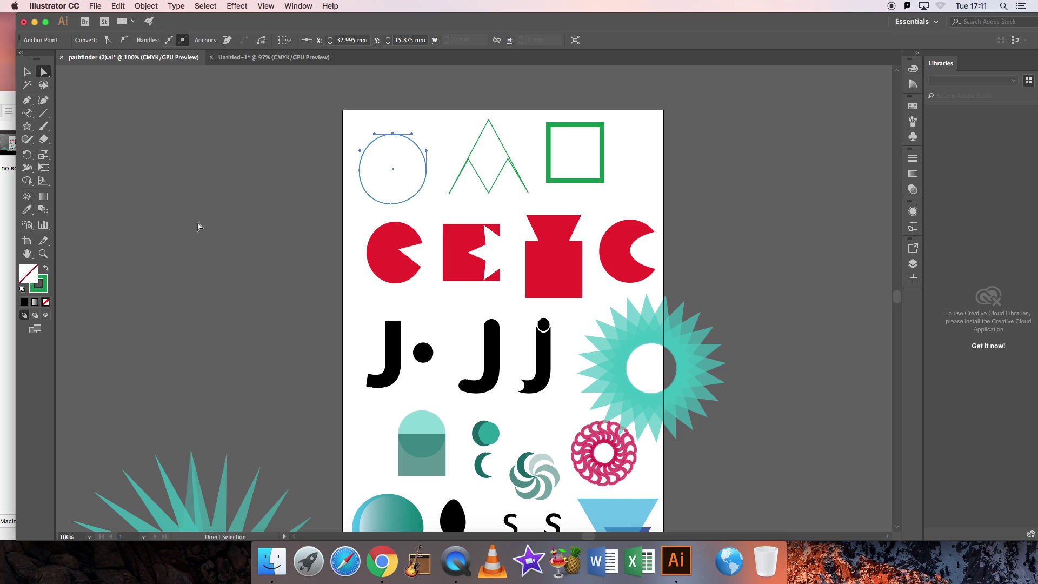
left_click(266, 205)
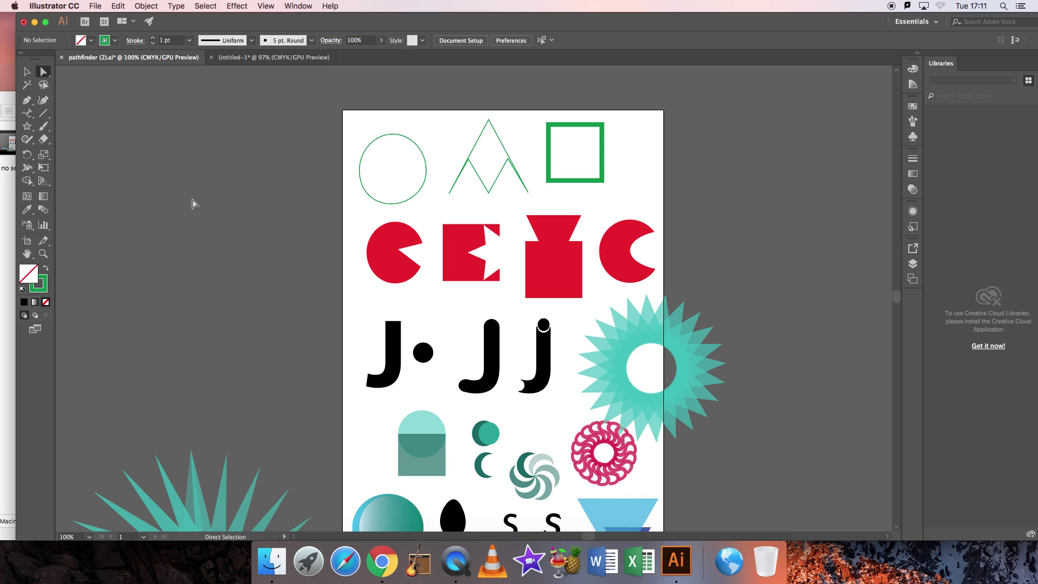
Zoom in on the circle's right edge to maximum detail, then zoom back out.
left_click(43, 254)
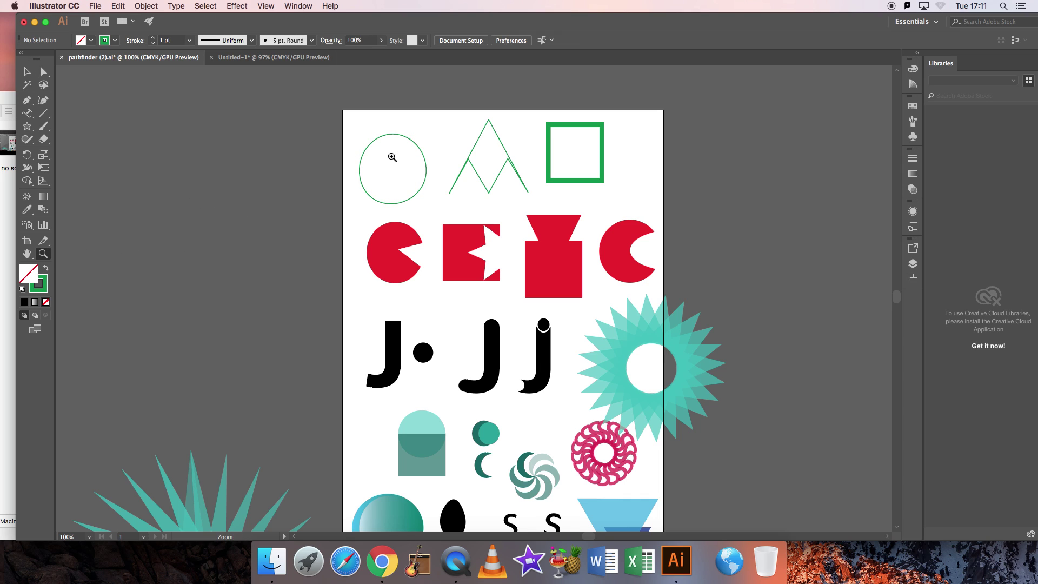
left_click(425, 163)
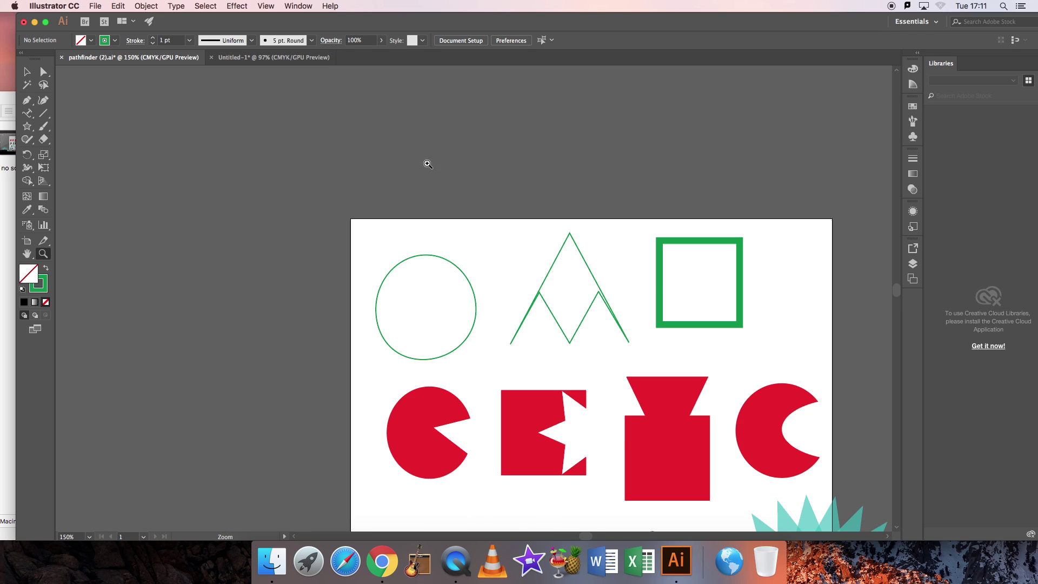
left_click(476, 305)
left_click(471, 309)
left_click(471, 307)
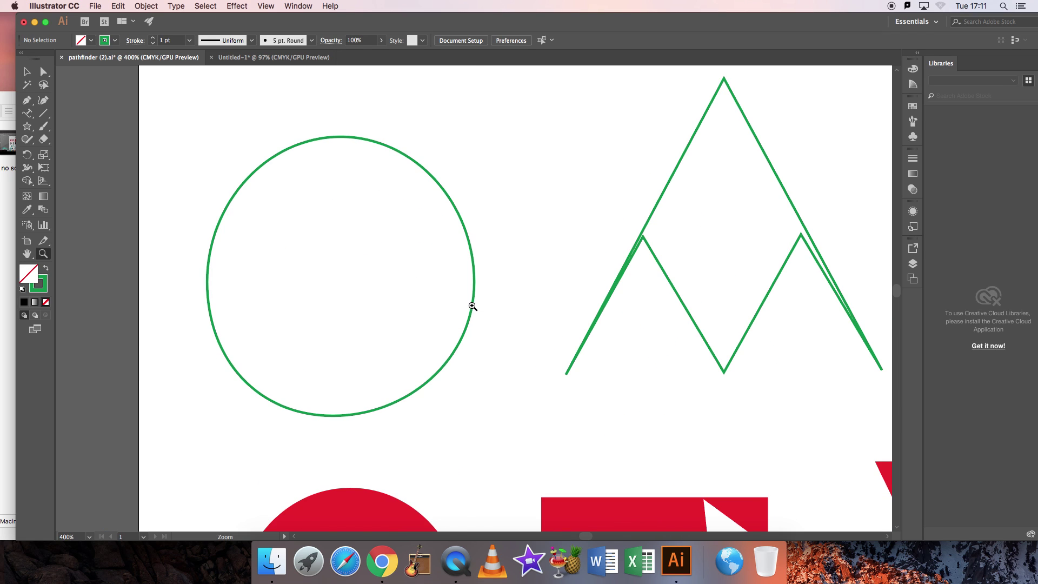
left_click(471, 307)
left_click(473, 306)
left_click(473, 306)
left_click(473, 306)
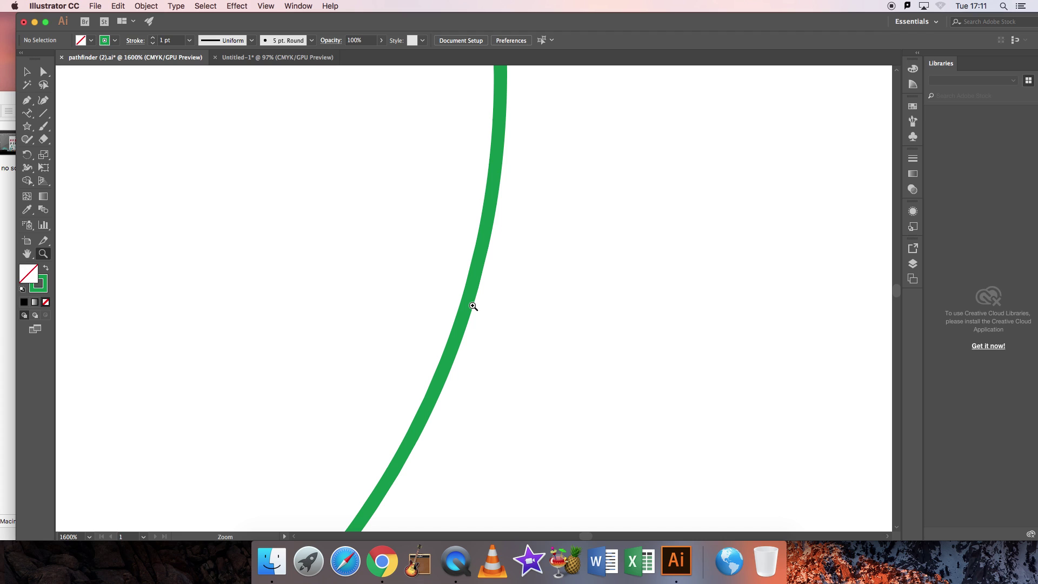
left_click(472, 307)
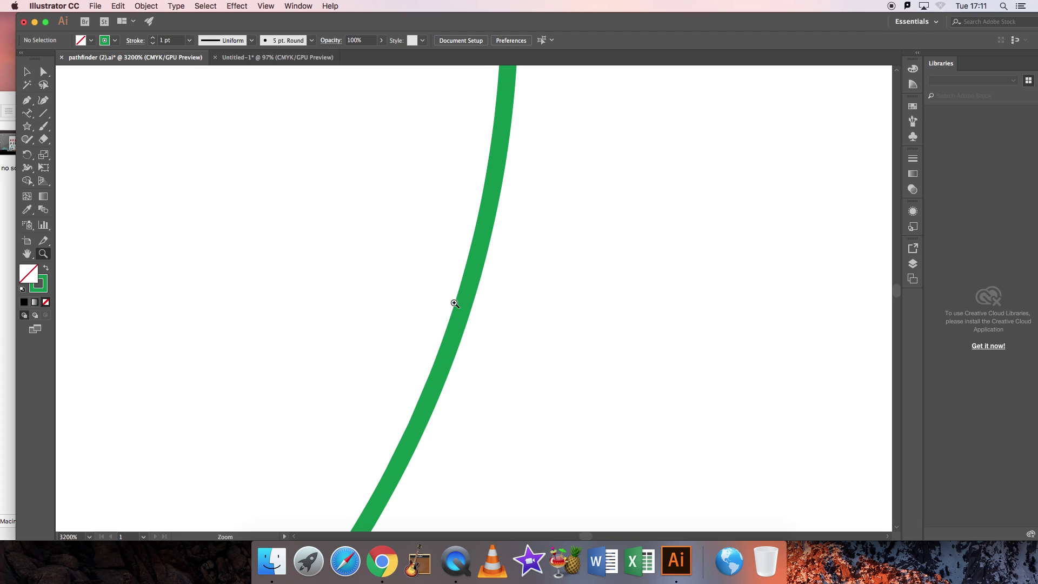
left_click(454, 305, "alt")
left_click(454, 304, "alt")
left_click(454, 304, "alt")
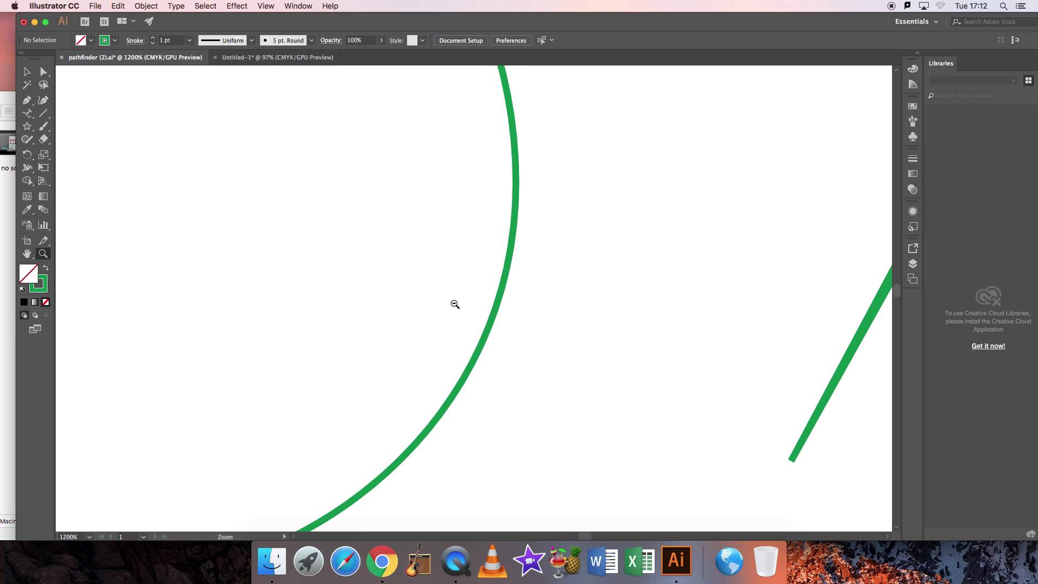
left_click(454, 304, "alt")
left_click(454, 304, "alt")
left_click(454, 305, "alt")
left_click(454, 305, "alt")
Zoom in on the red wedge-cut circle, then back out to 150% over the top rows.
left_click(448, 435)
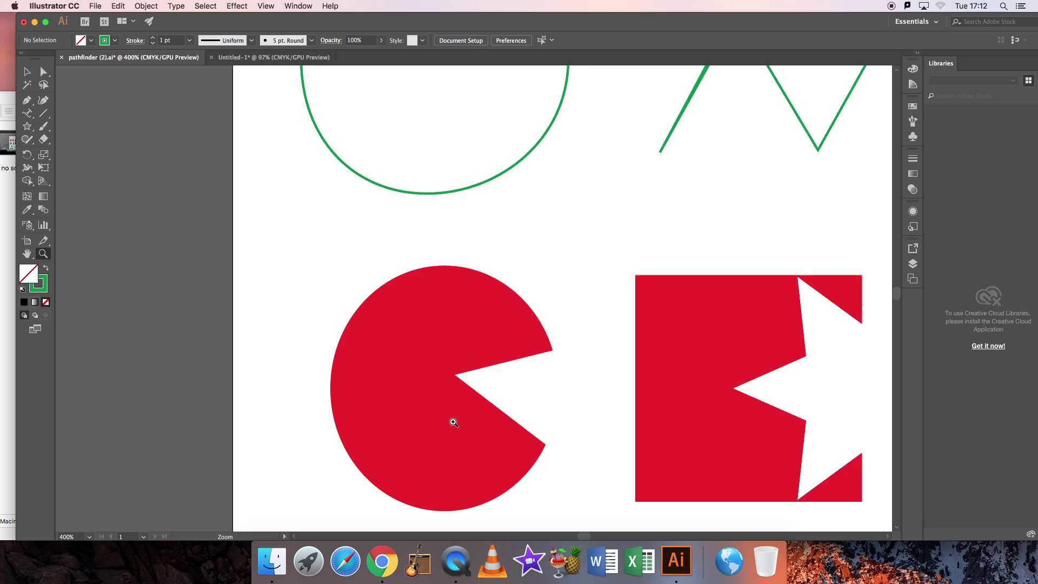
left_click(455, 411)
left_click(465, 367)
left_click(468, 357)
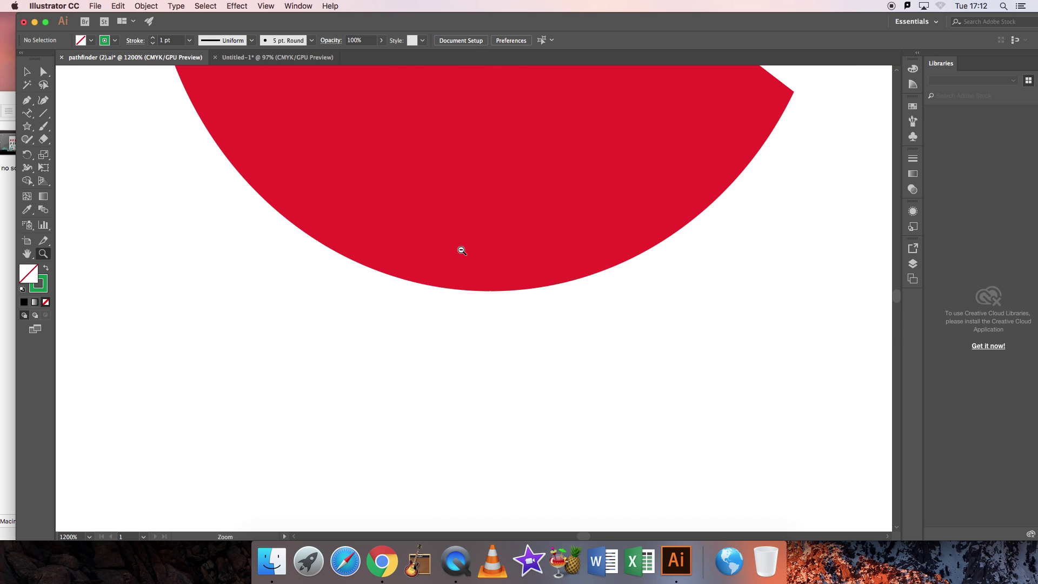
left_click(459, 248, "alt")
left_click(460, 250, "alt")
left_click(461, 250, "alt")
left_click(461, 249, "alt")
left_click(460, 248, "alt")
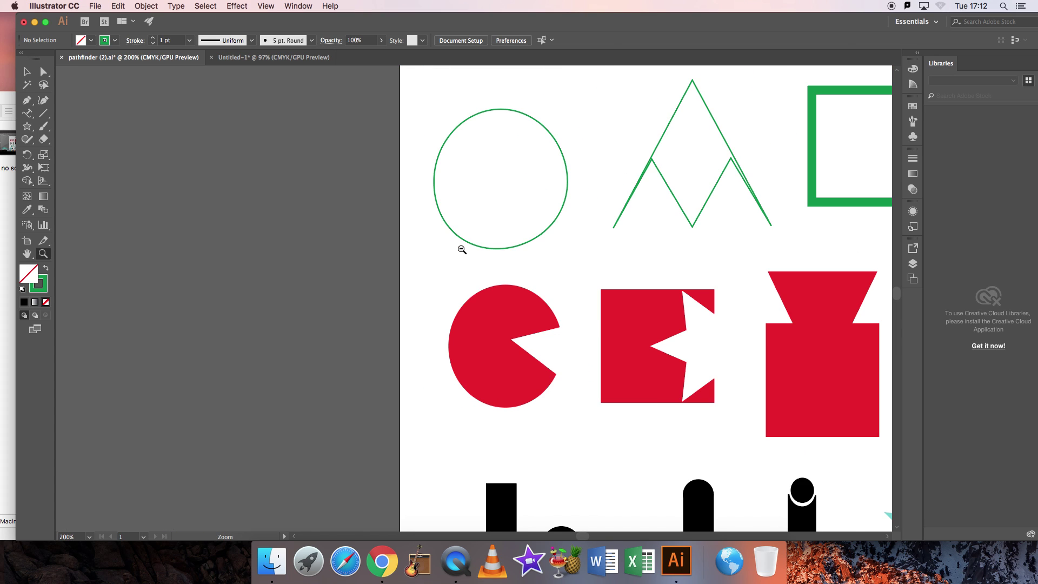
left_click(460, 246, "alt")
scroll(507, 264, "right", 5)
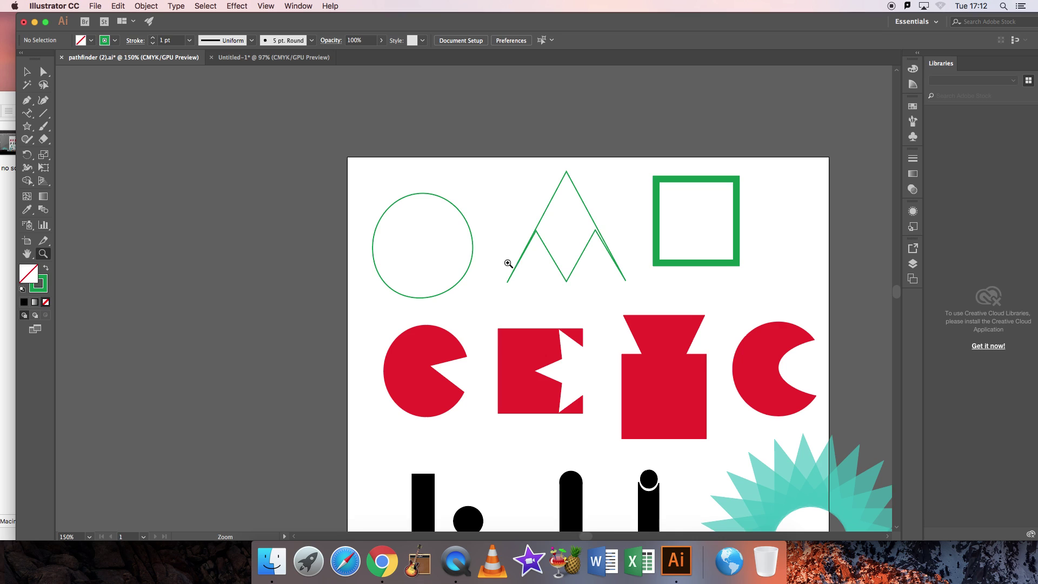
In Untitled-1, switch the shape tool from Star through Rectangle to the Ellipse tool.
left_click(28, 73)
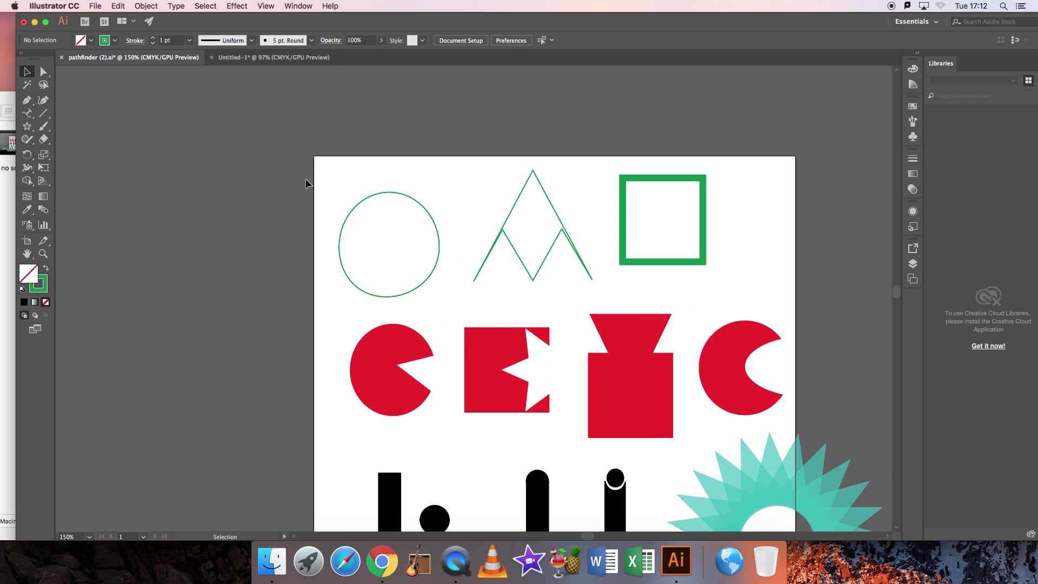
left_click(273, 57)
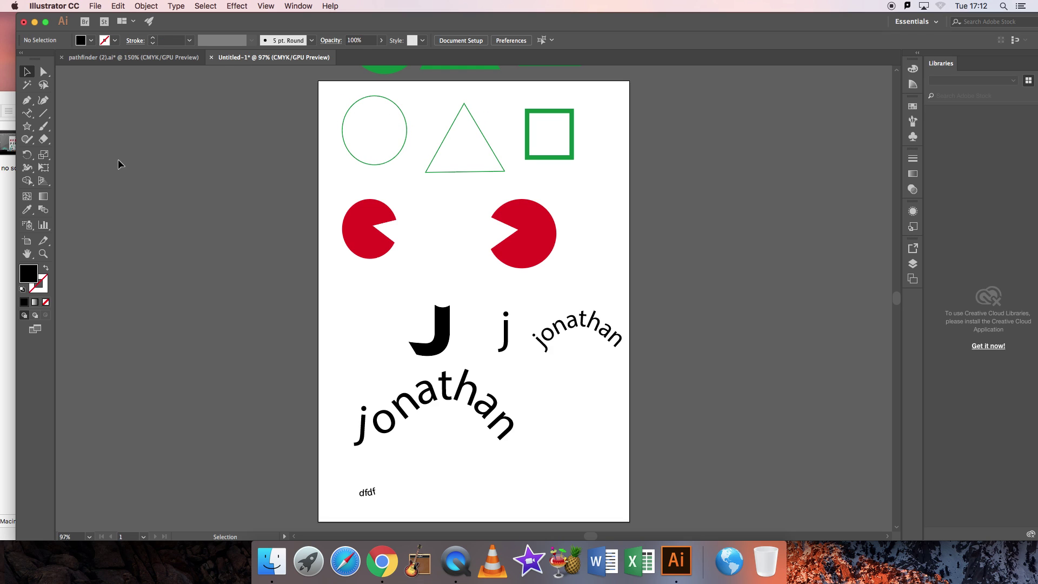
left_click(29, 129)
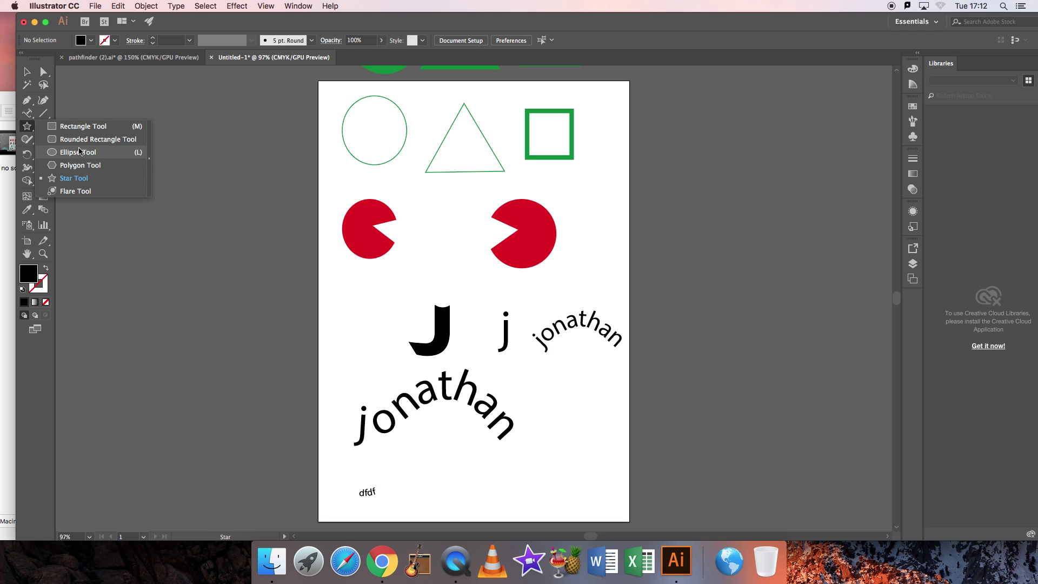
left_click(80, 130)
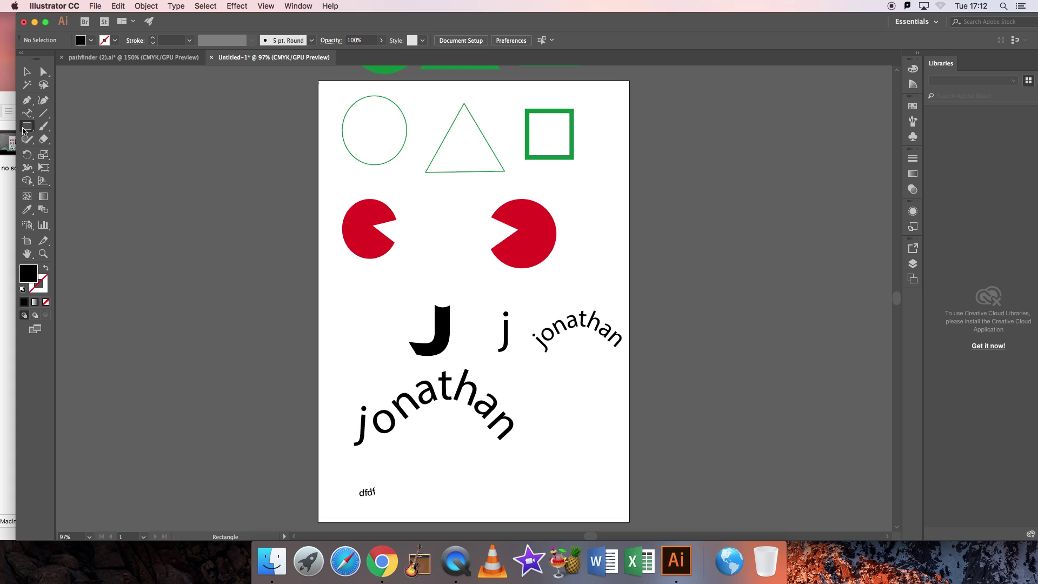
left_click(24, 129)
left_click(67, 128)
left_click(28, 128)
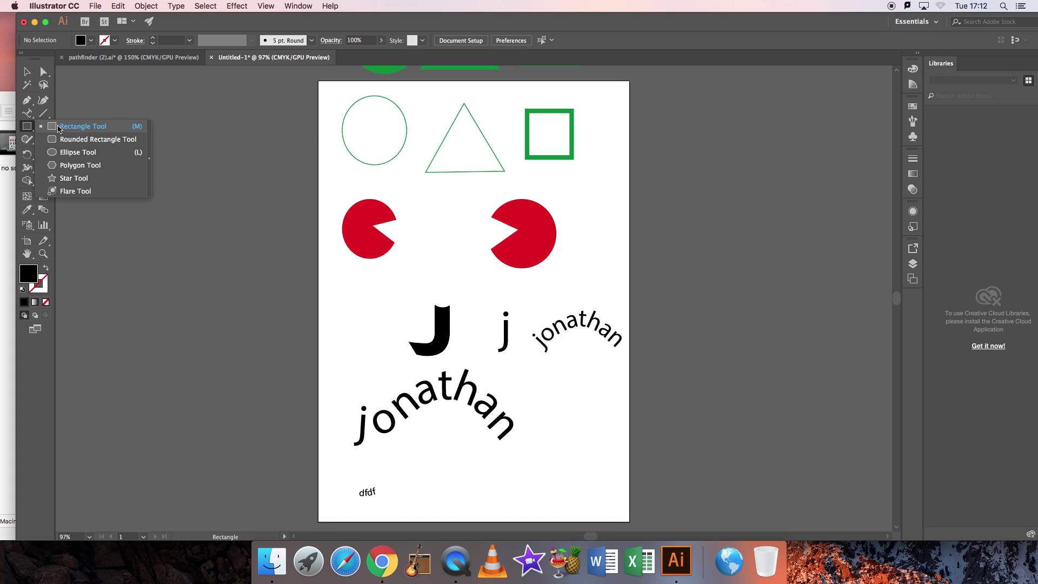
left_click(86, 153)
Draw a circle left of the artboard and fill it yellow F2ED3D.
left_click_drag(136, 126, 211, 201)
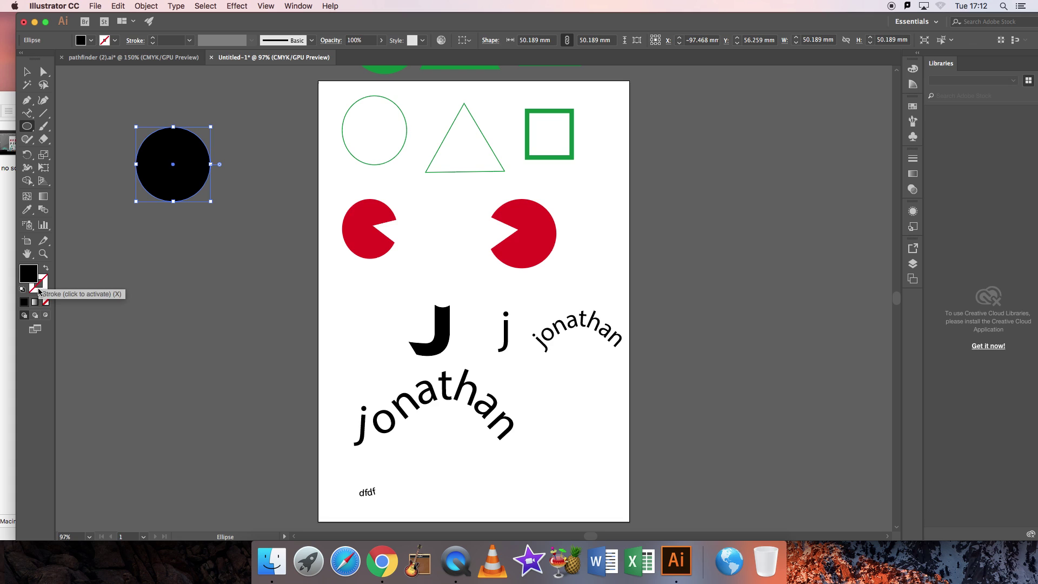
double_click(30, 274)
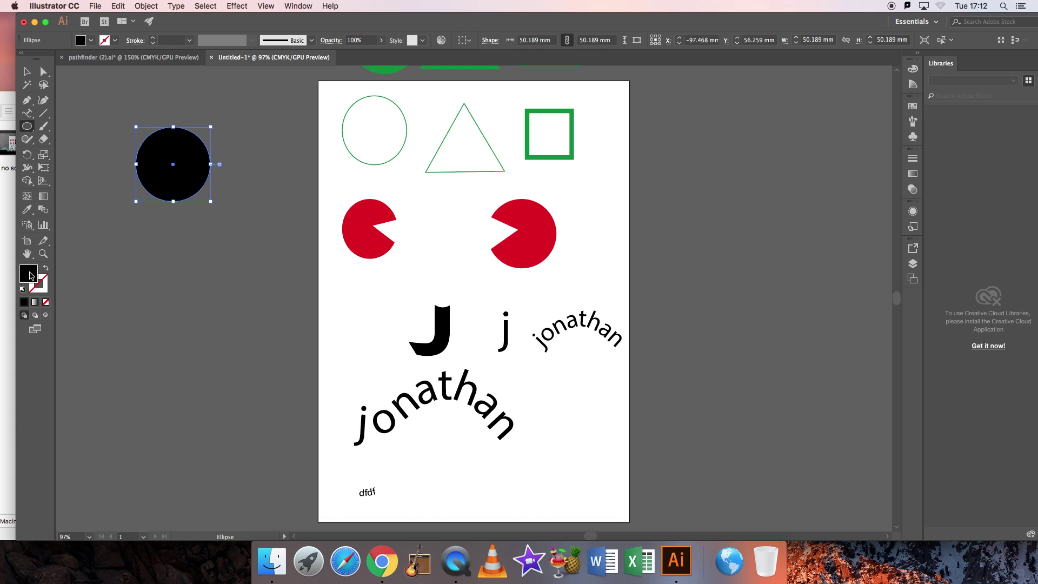
left_click(474, 220)
left_click(628, 217)
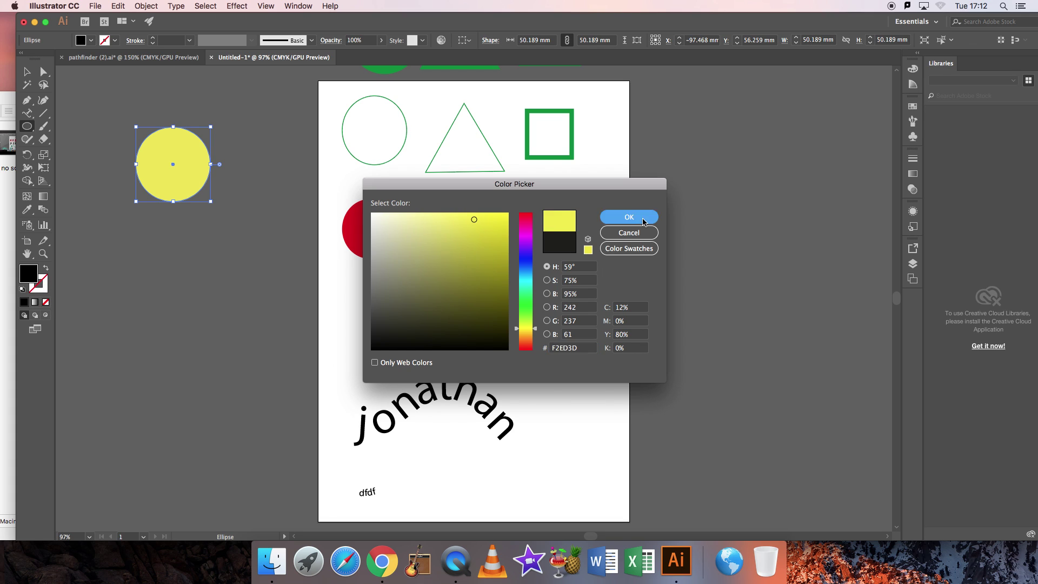
Give the circle an olive 56541C outline.
left_click(46, 282)
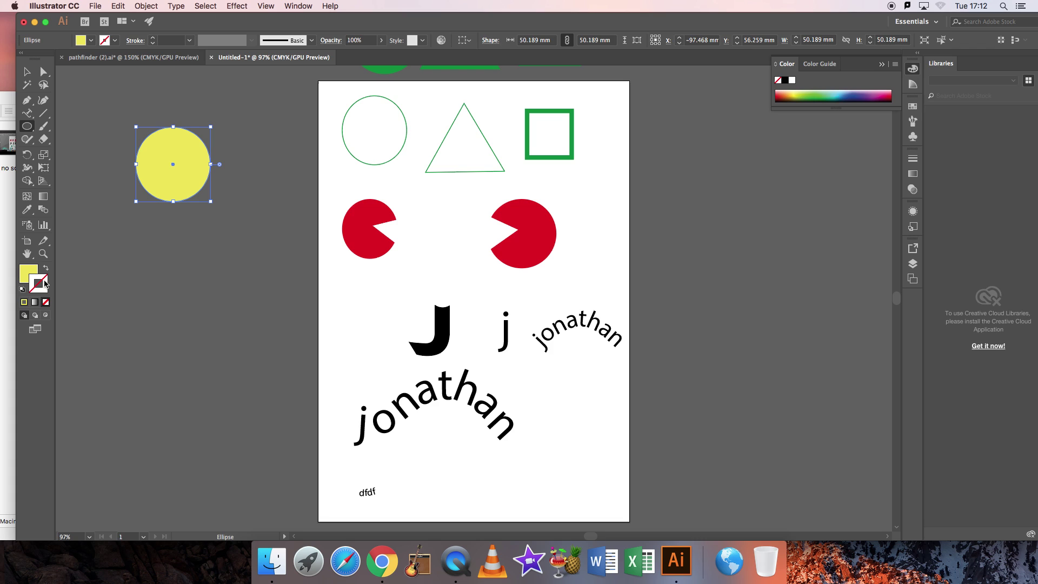
double_click(46, 282)
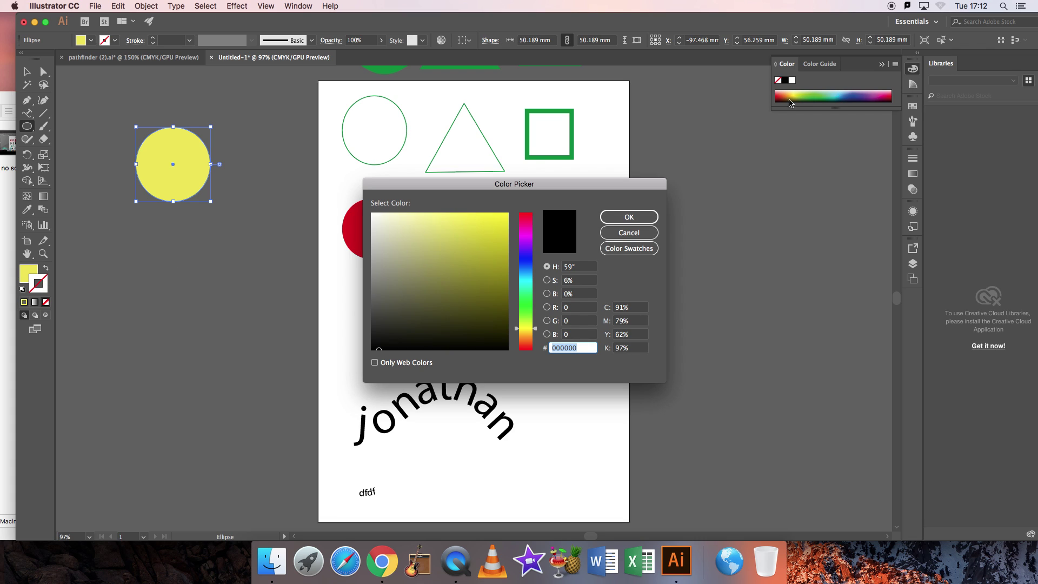
left_click(464, 304)
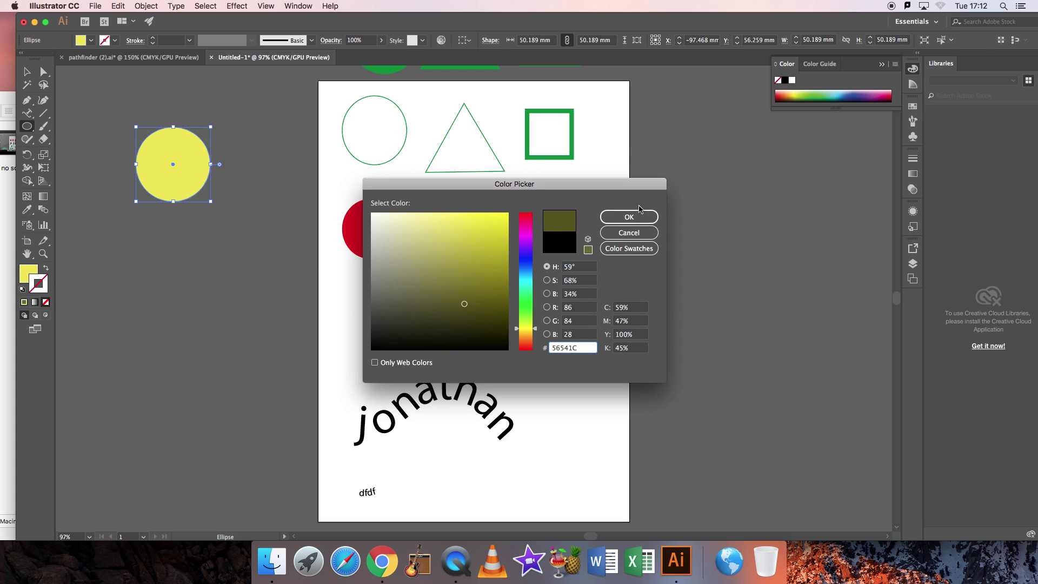
left_click(629, 217)
Move the yellow circle beside the green square and zoom in on it.
left_click(26, 71)
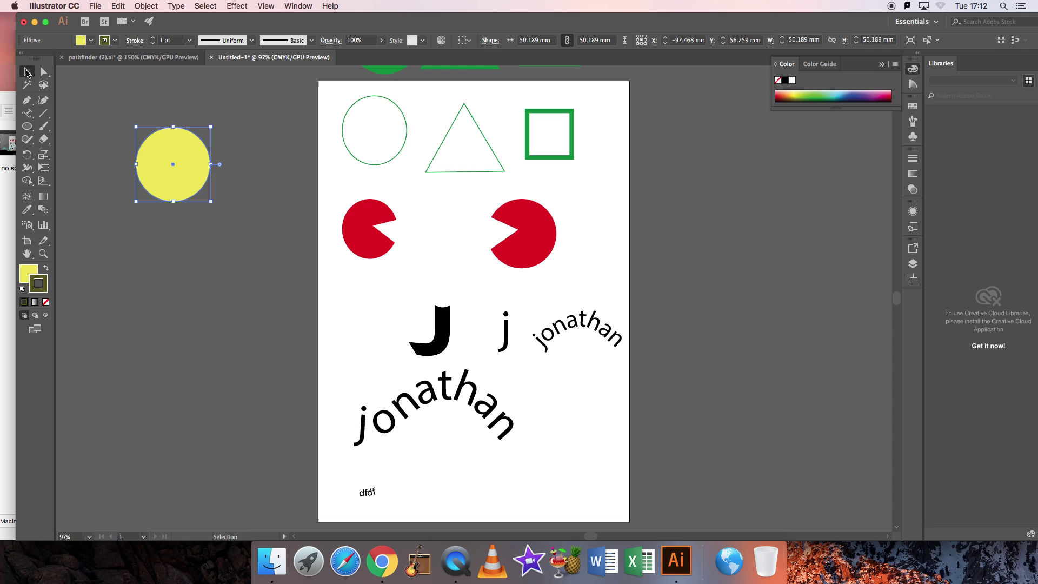
left_click(230, 105)
left_click_drag(188, 144, 632, 182)
key("z")
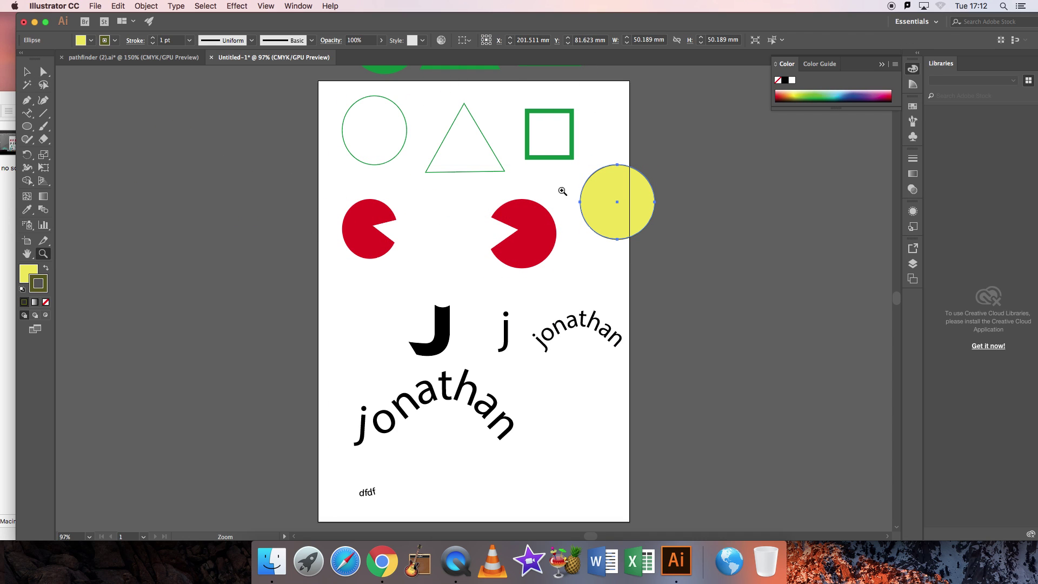
left_click(474, 296)
left_click(474, 296)
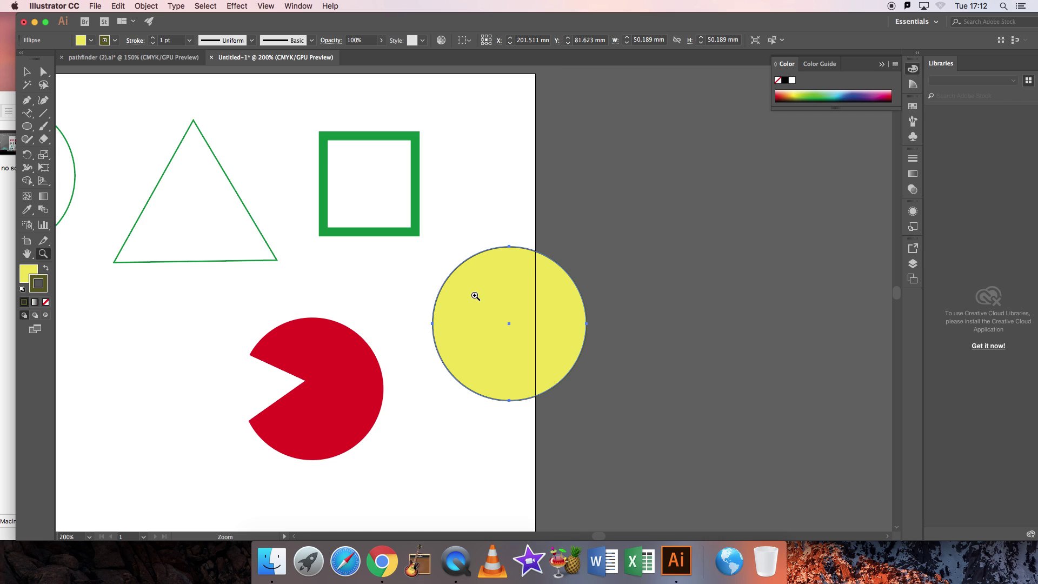
left_click(475, 296)
left_click(475, 295)
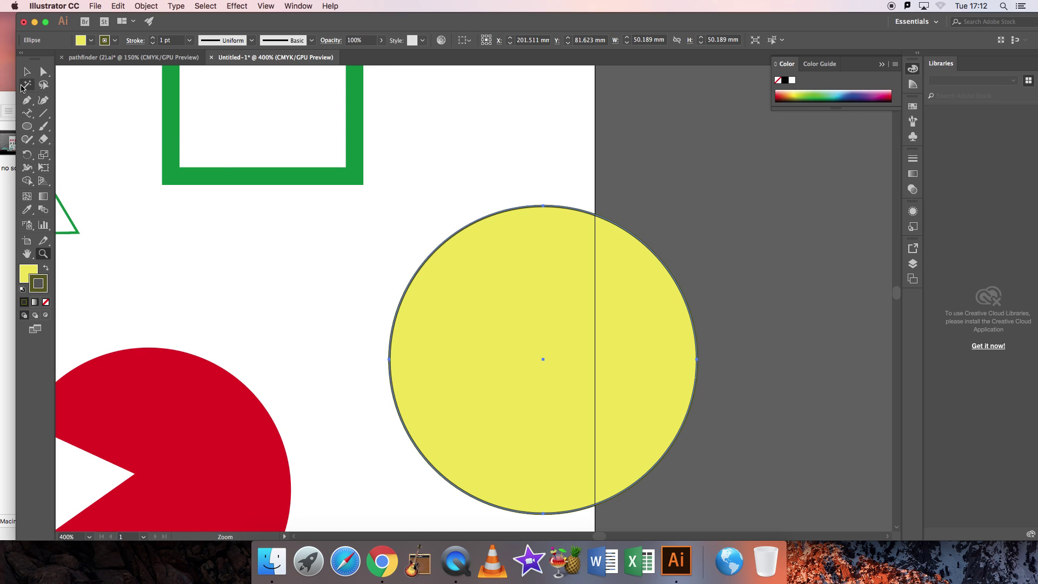
Remove the outline and swap fill and stroke so the circle becomes an unfilled yellow ring.
left_click(26, 71)
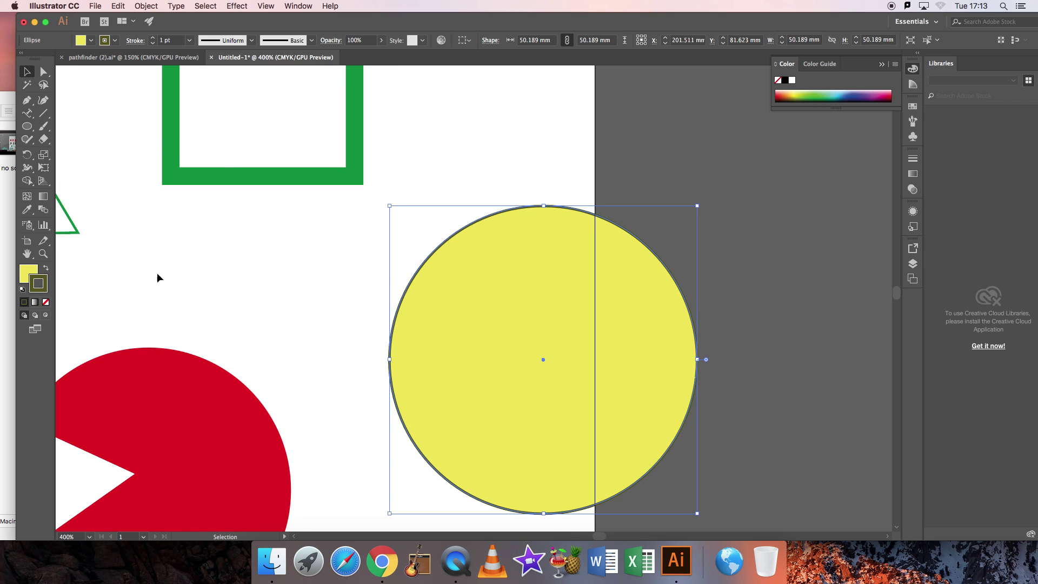
left_click(45, 305)
left_click(271, 271)
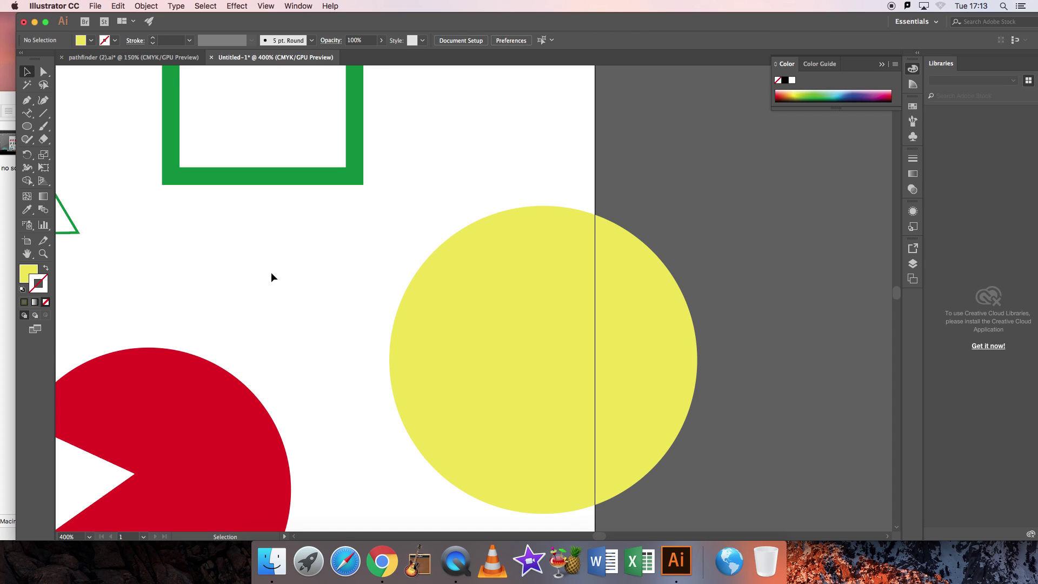
left_click(466, 301)
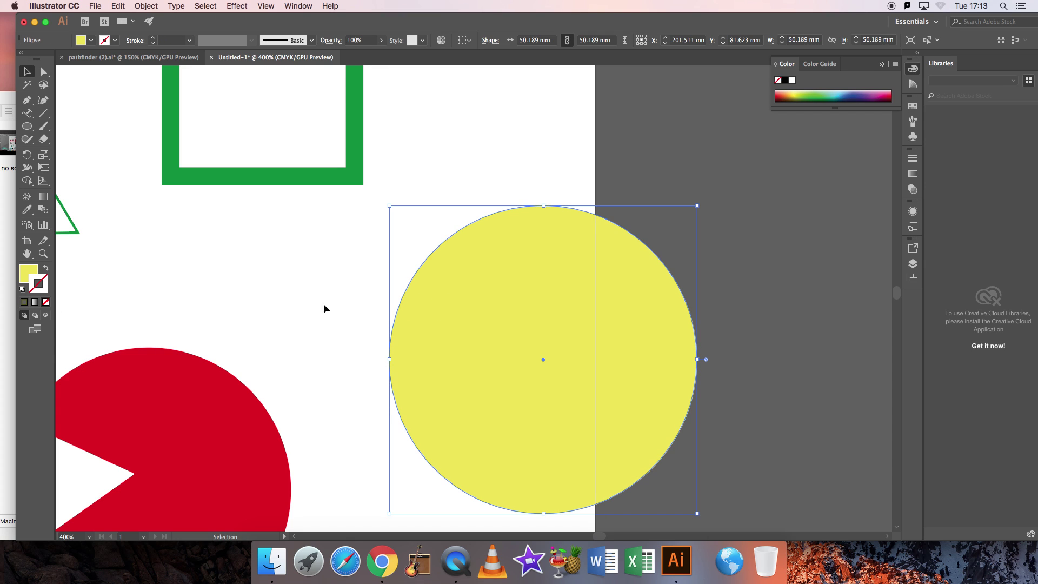
left_click(47, 268)
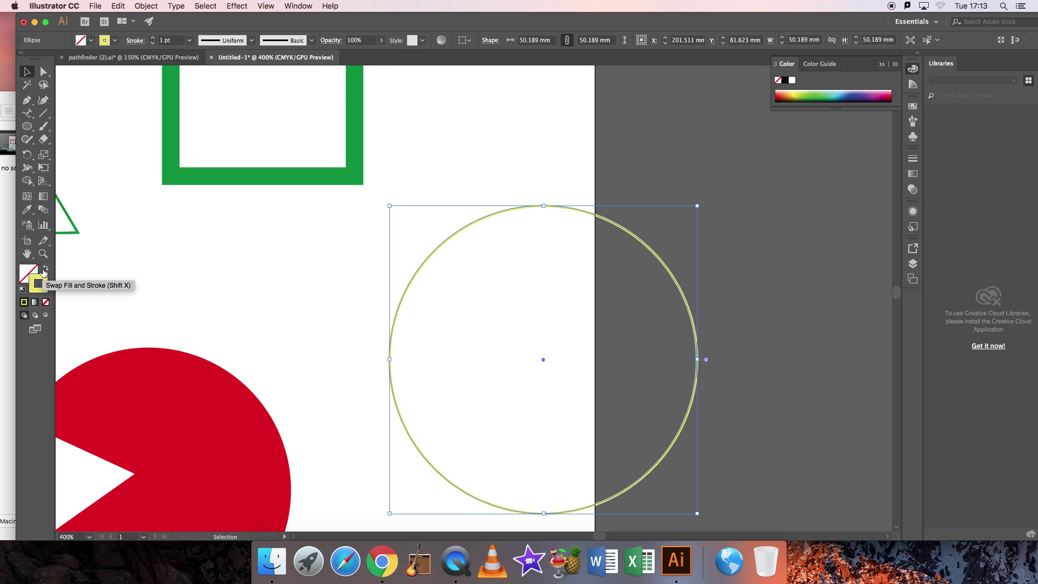
left_click(45, 270)
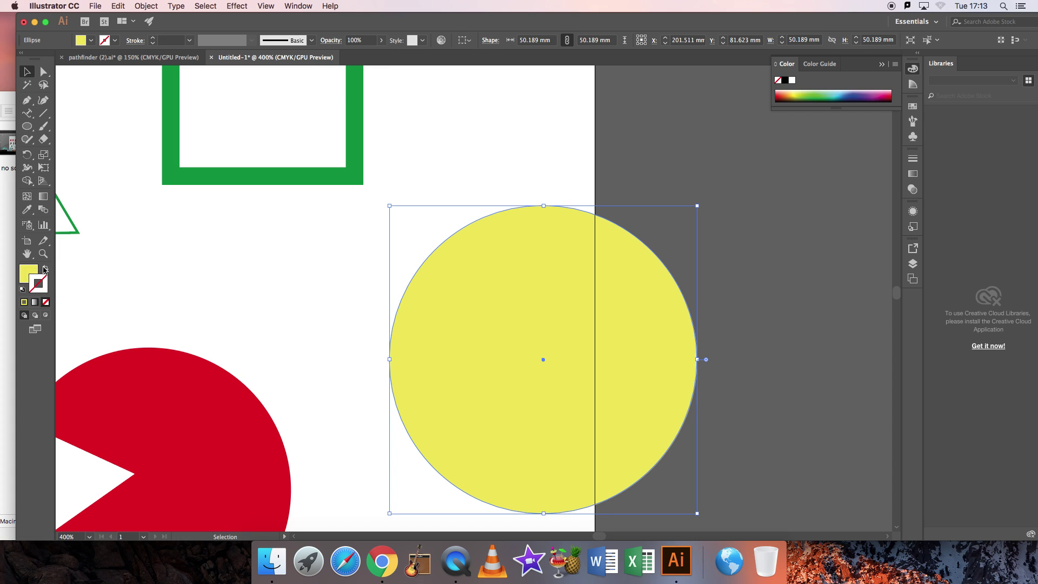
left_click(45, 269)
scroll(173, 287, "left", 10)
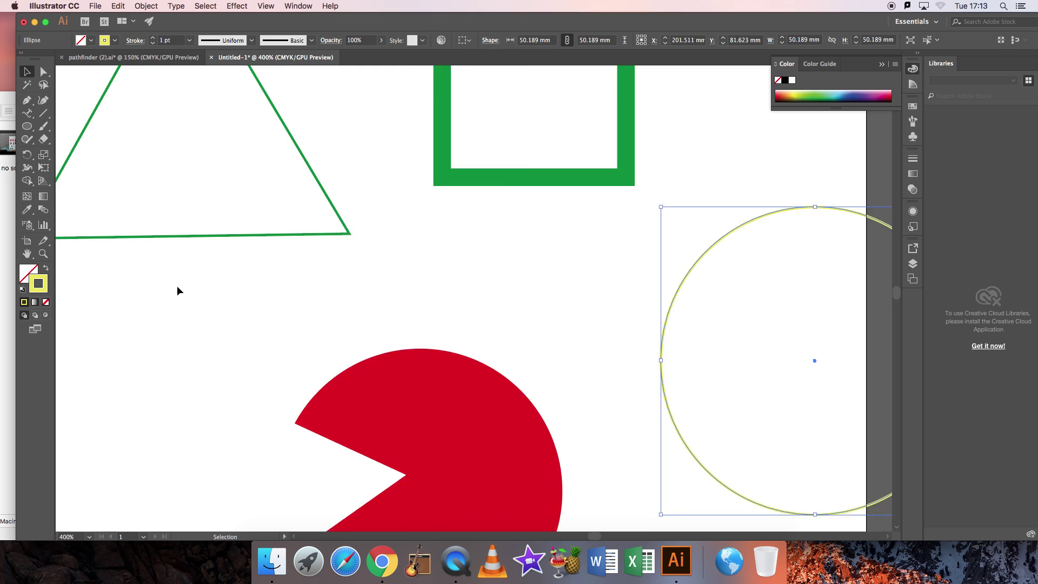
scroll(162, 288, "left", 10)
left_click(43, 253)
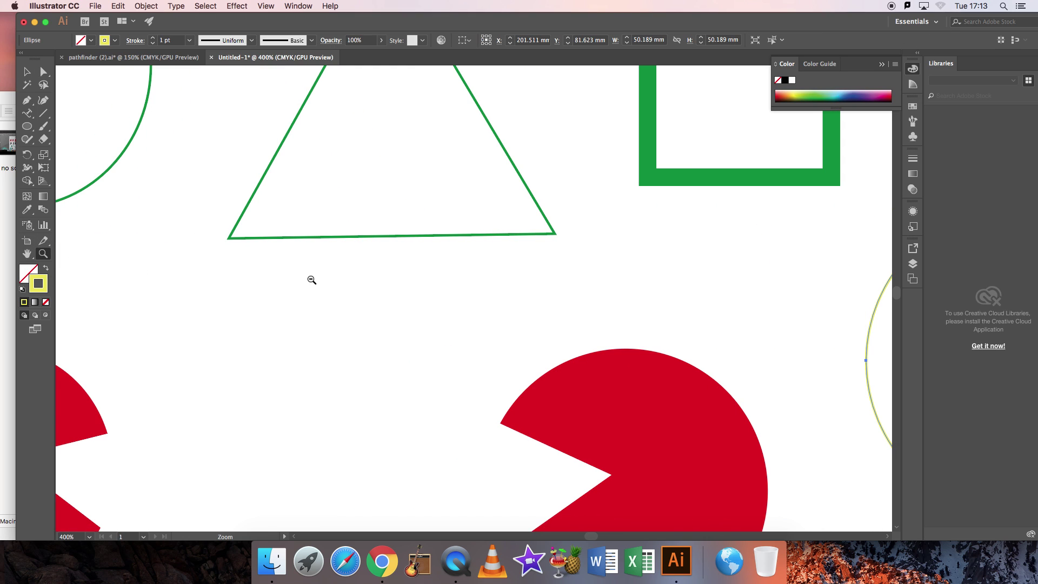
Zoom out and draw an ellipse left of the artboard.
left_click(312, 279, "alt")
left_click(327, 280, "alt")
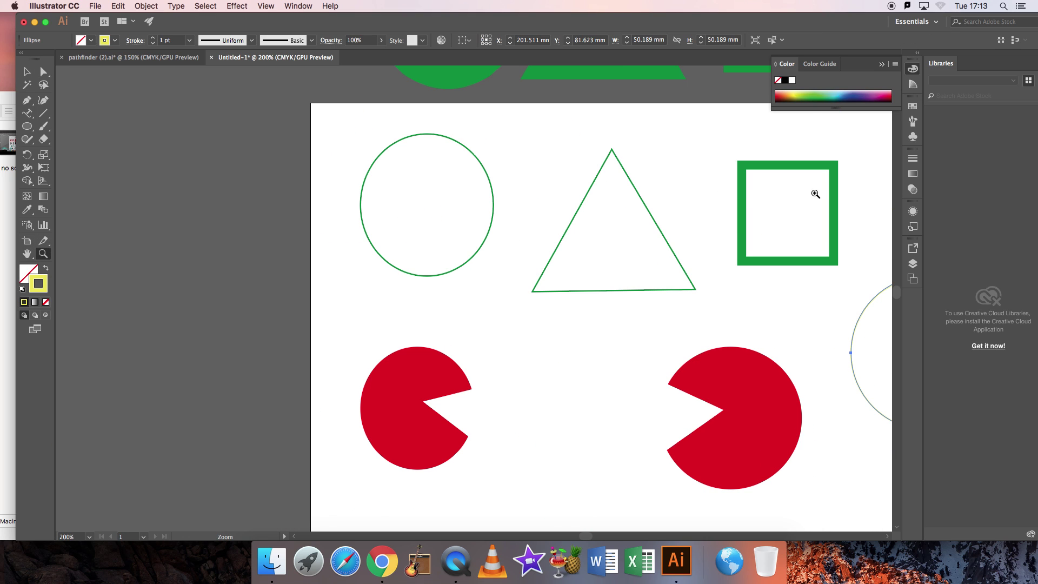
left_click(27, 128)
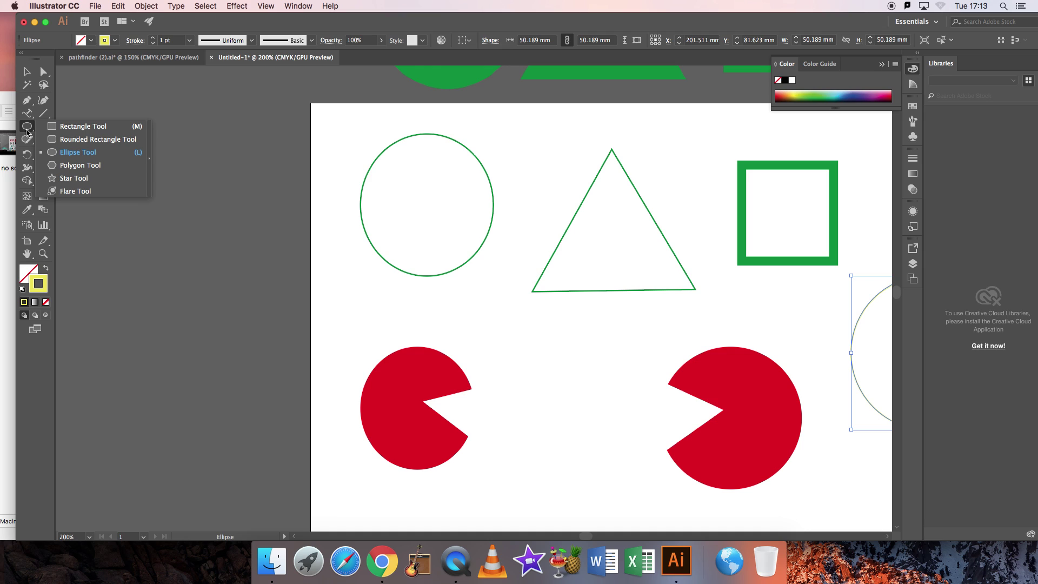
left_click_drag(222, 143, 339, 275)
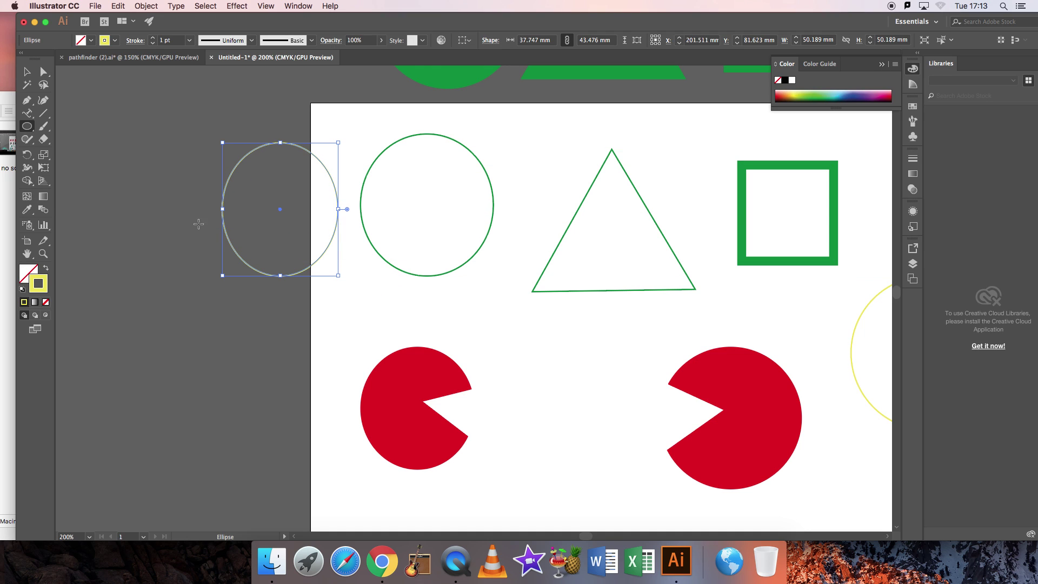
Create a three-point star triangle on the pasteboard.
left_click(28, 129)
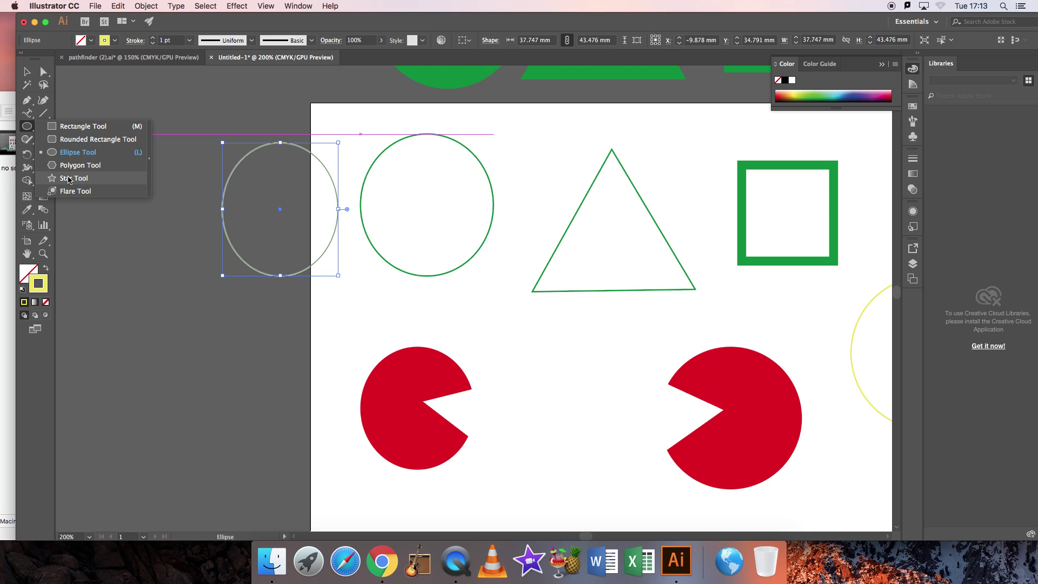
left_click(70, 178)
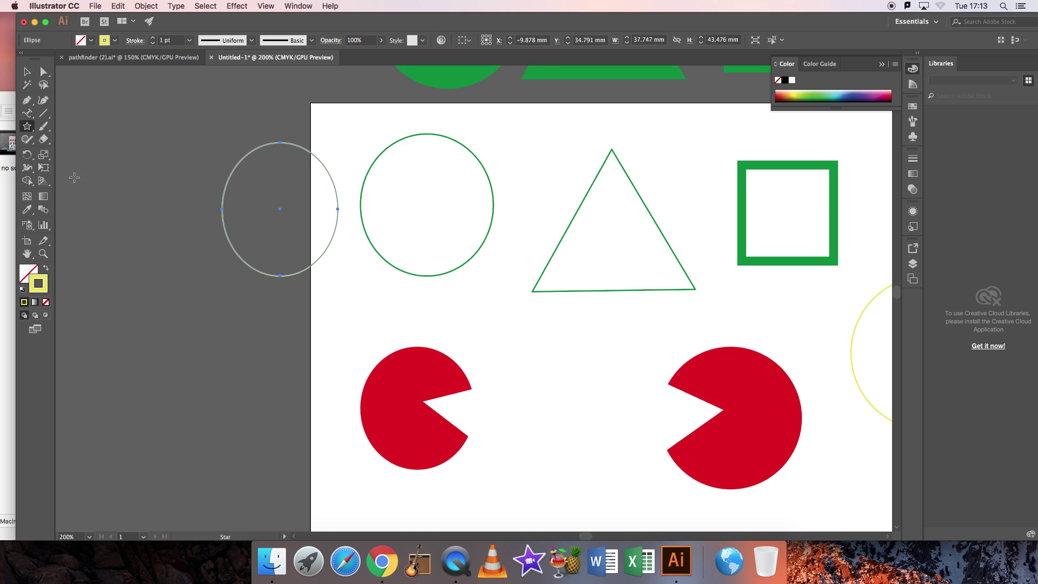
left_click(136, 143)
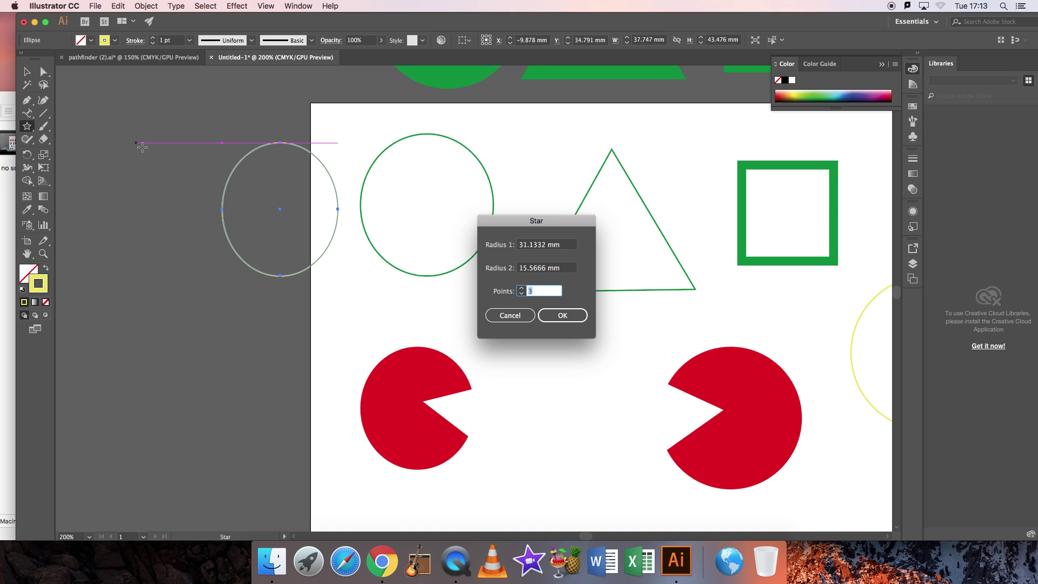
left_click(521, 289)
left_click(522, 289)
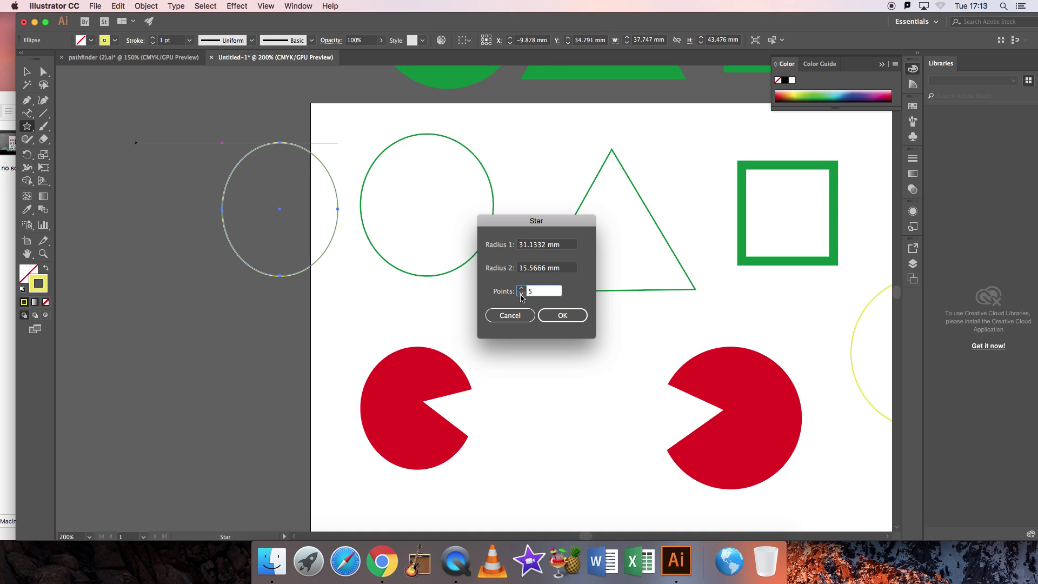
left_click(568, 316)
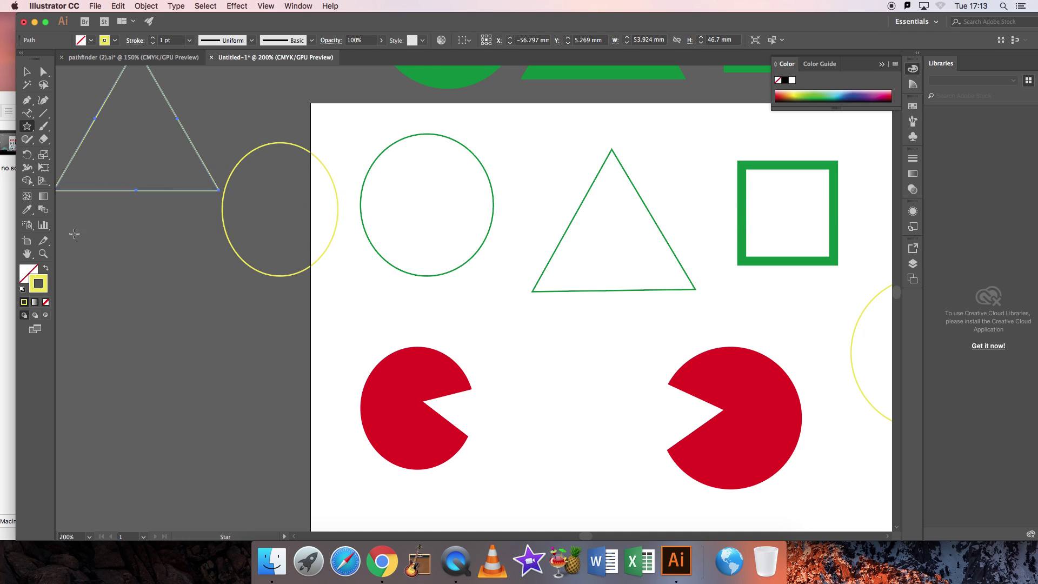
Draw a rectangle, then select the three yellow pasteboard shapes and delete them.
left_click(27, 126)
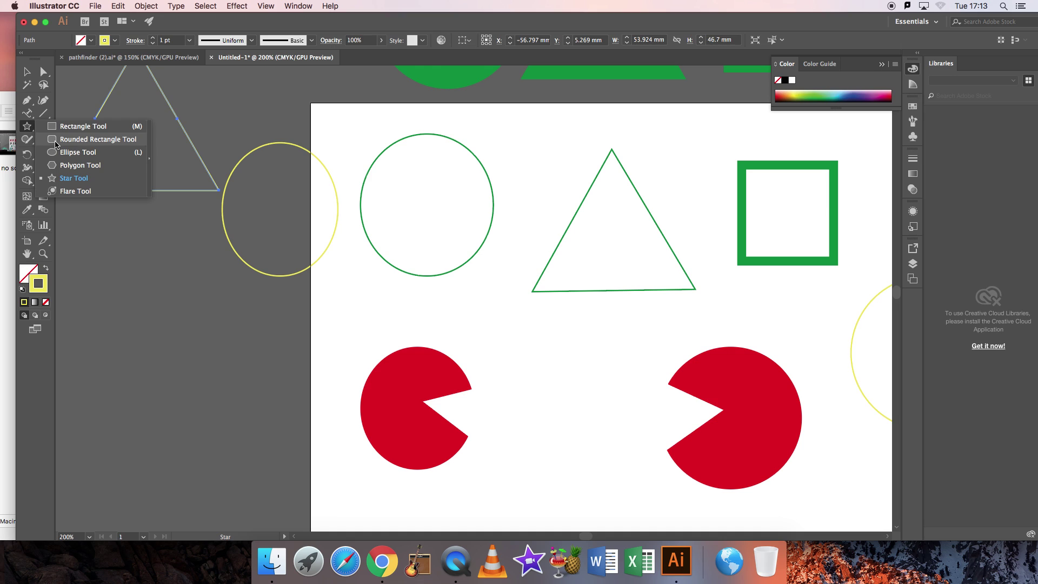
left_click(76, 127)
left_click_drag(94, 247, 216, 380)
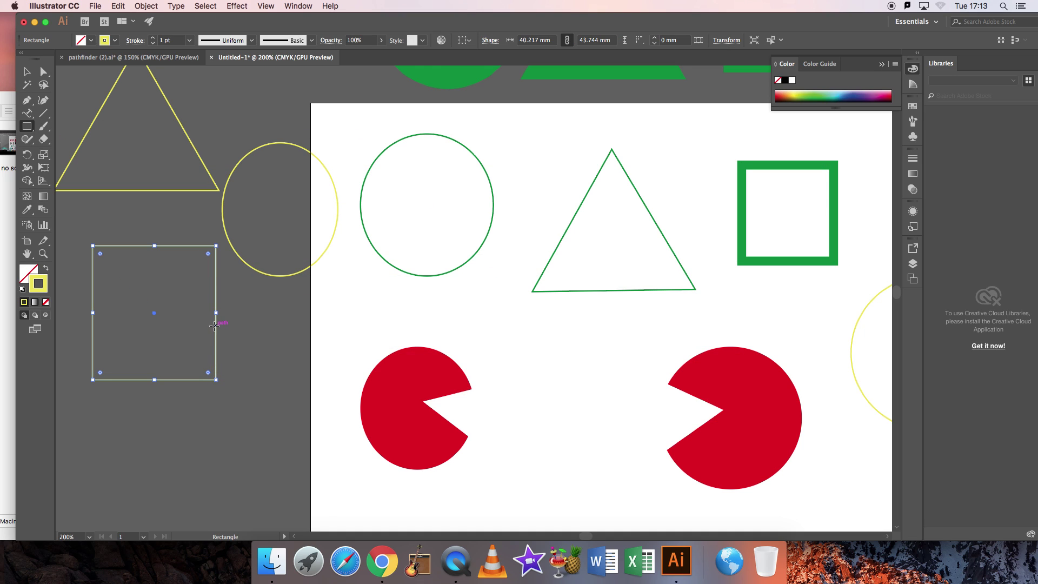
left_click(26, 72)
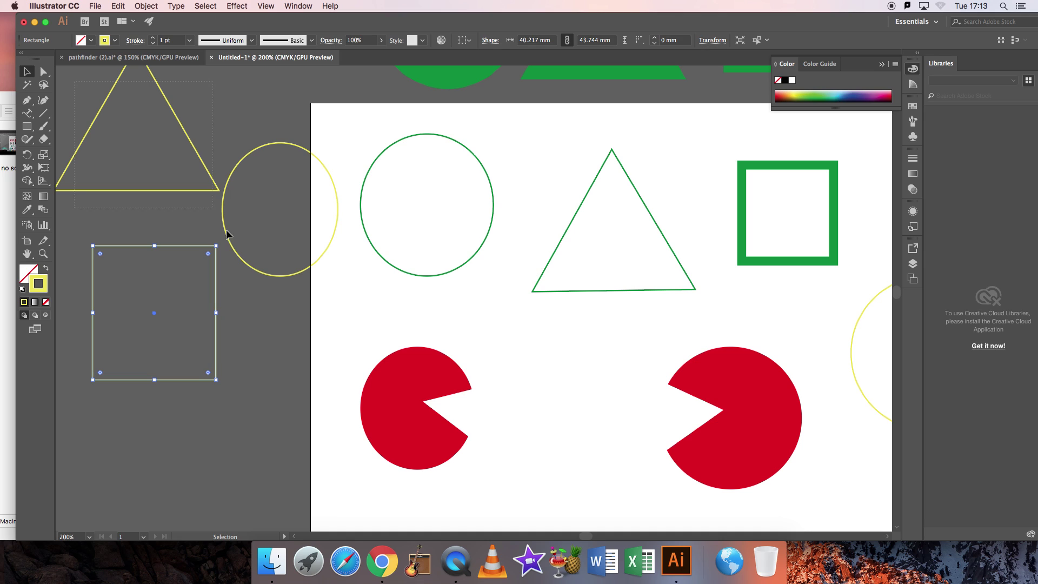
left_click_drag(60, 71, 312, 378)
key("Delete")
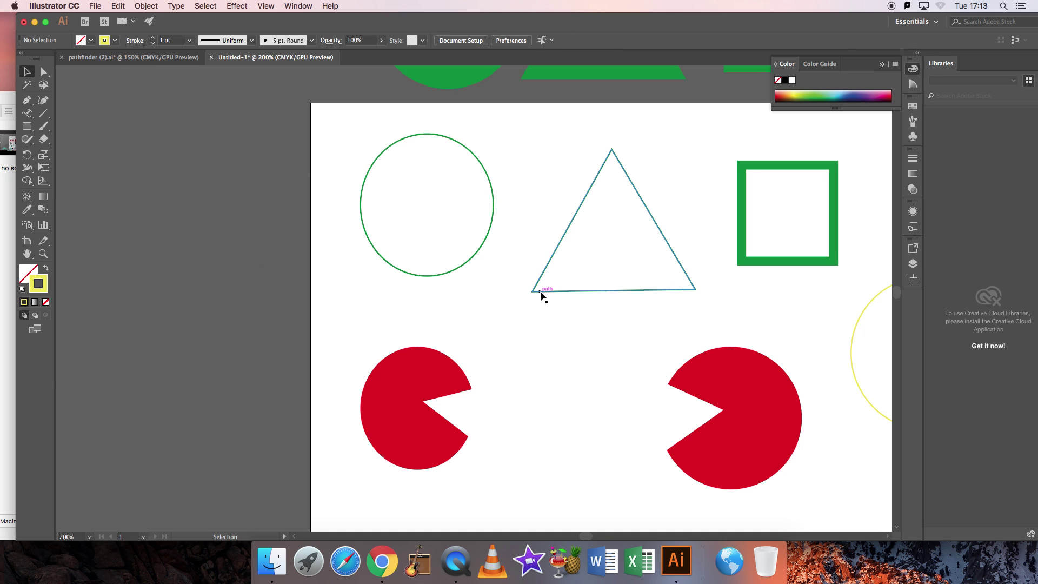
Nudge the green circle down-left and the green square down-right.
scroll(541, 295, "down", 1)
scroll(541, 295, "right", 3)
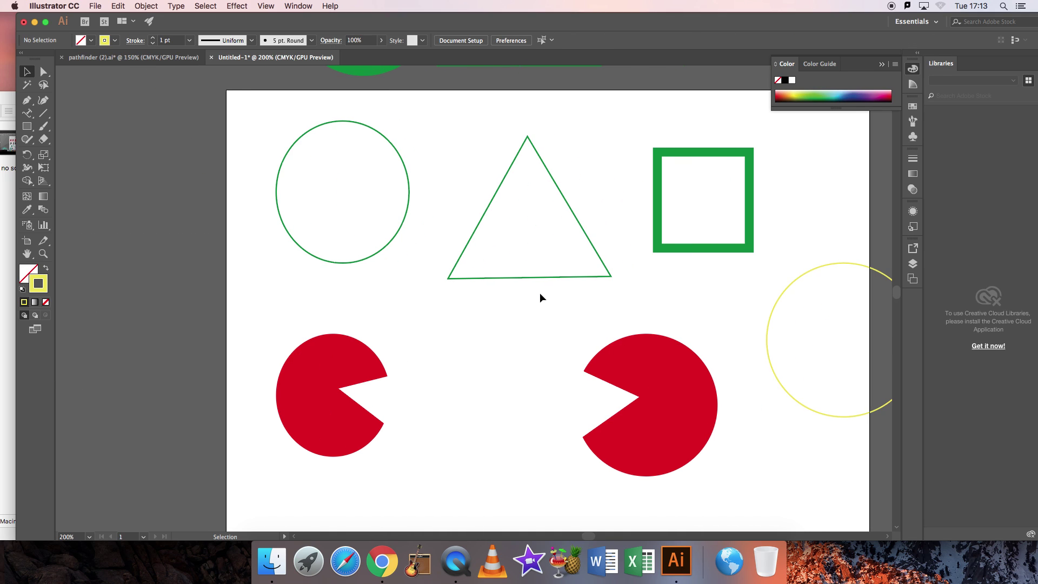
scroll(540, 293, "right", 2)
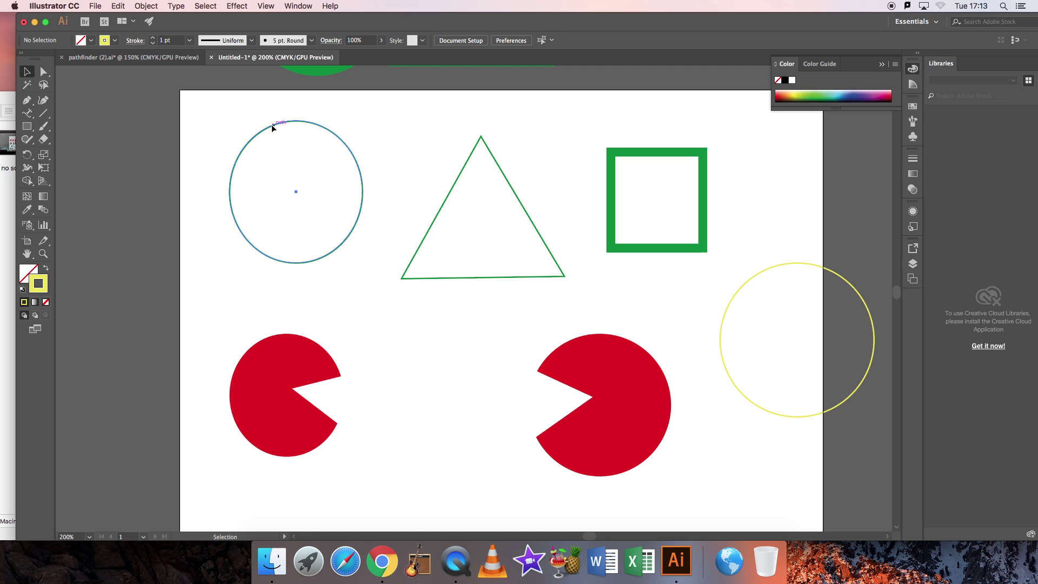
left_click_drag(273, 127, 262, 140)
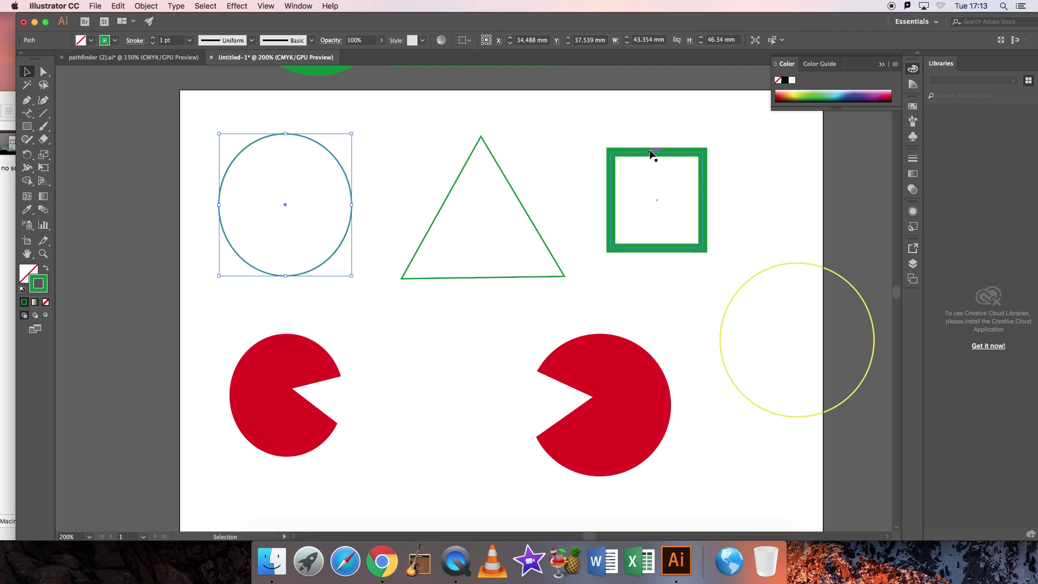
left_click_drag(652, 155, 666, 174)
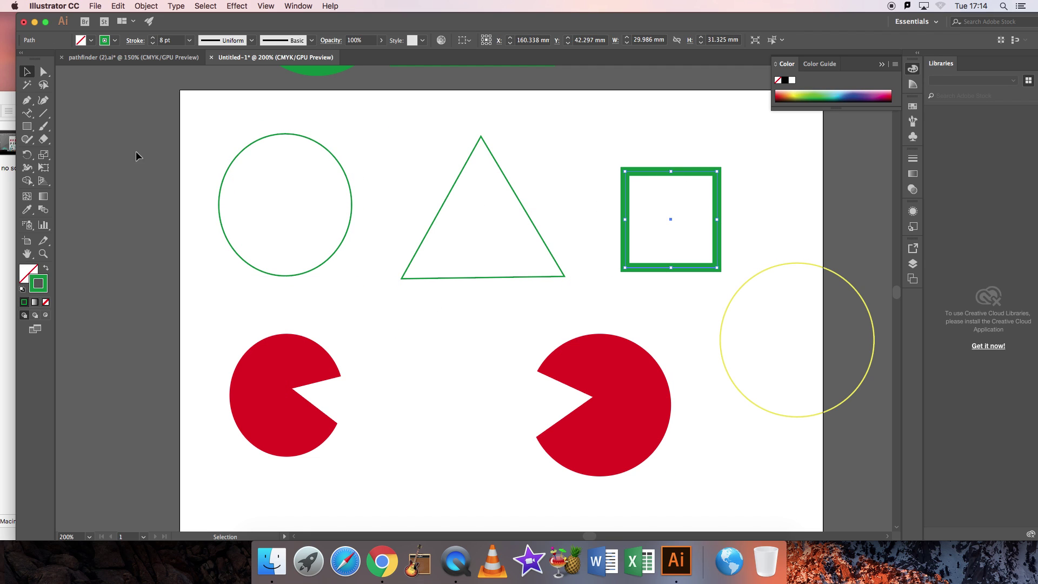
left_click(423, 130)
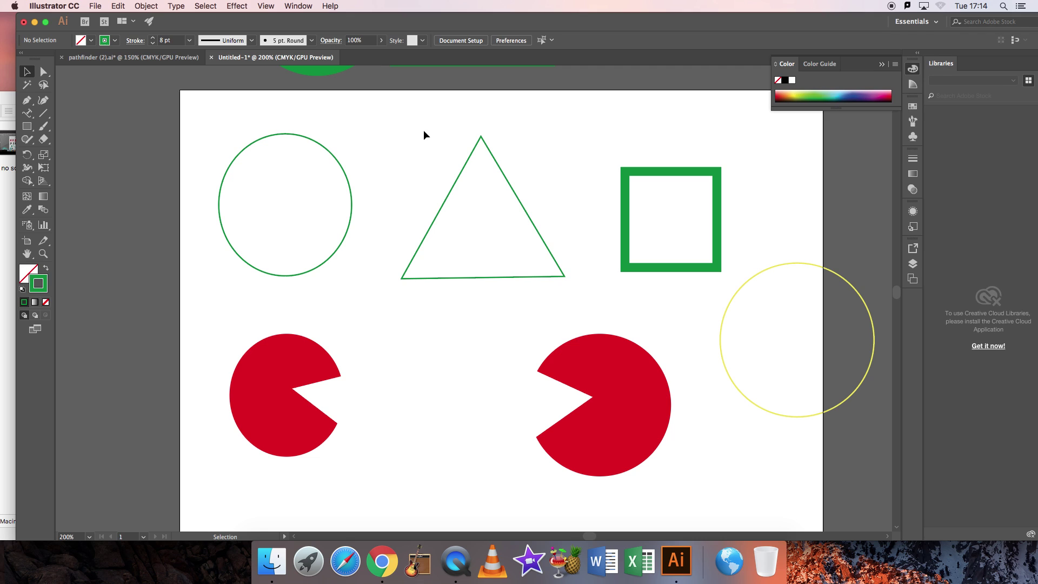
left_click(132, 57)
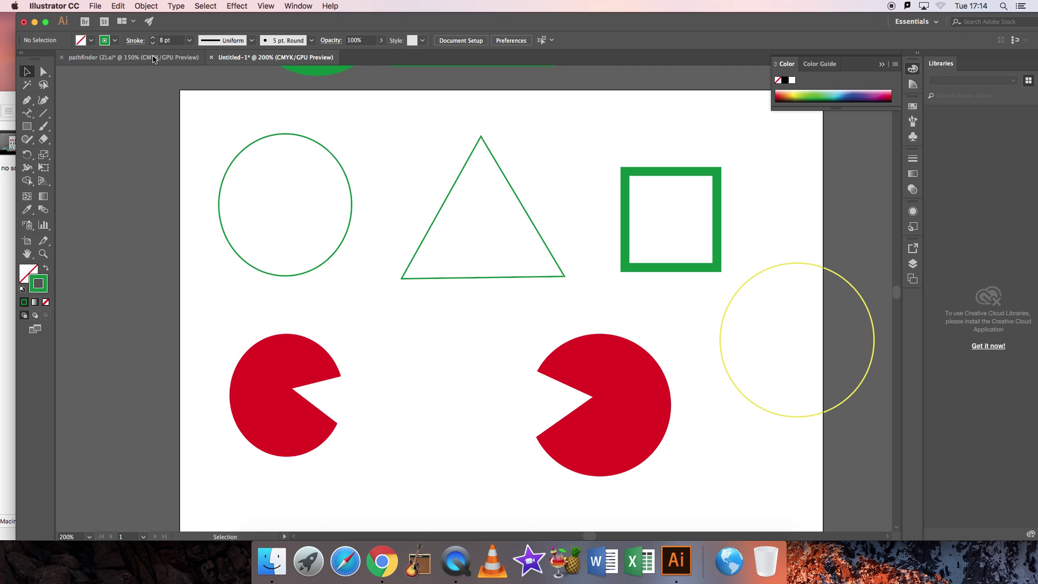
left_click(400, 354)
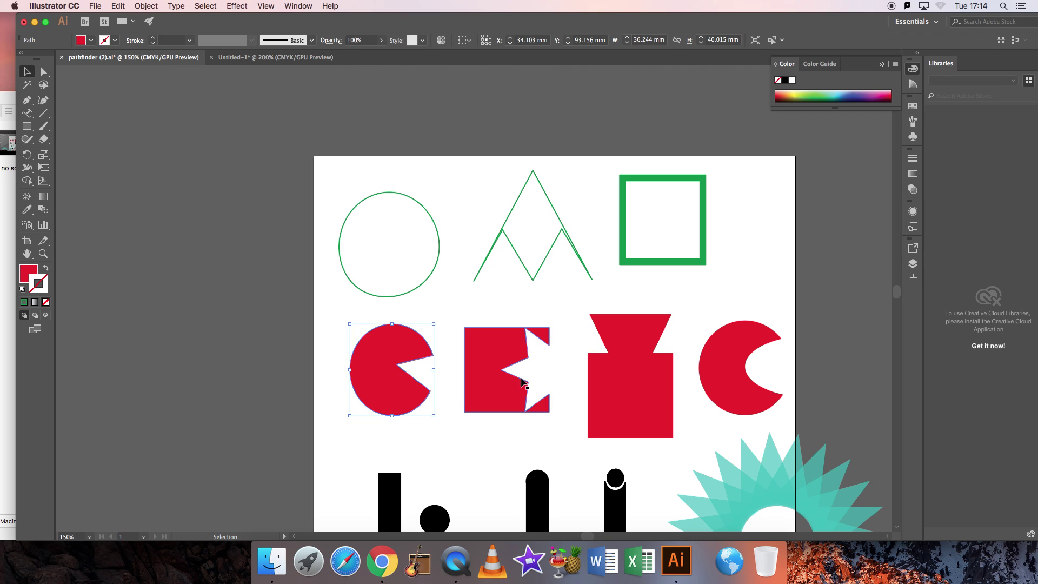
left_click(618, 364)
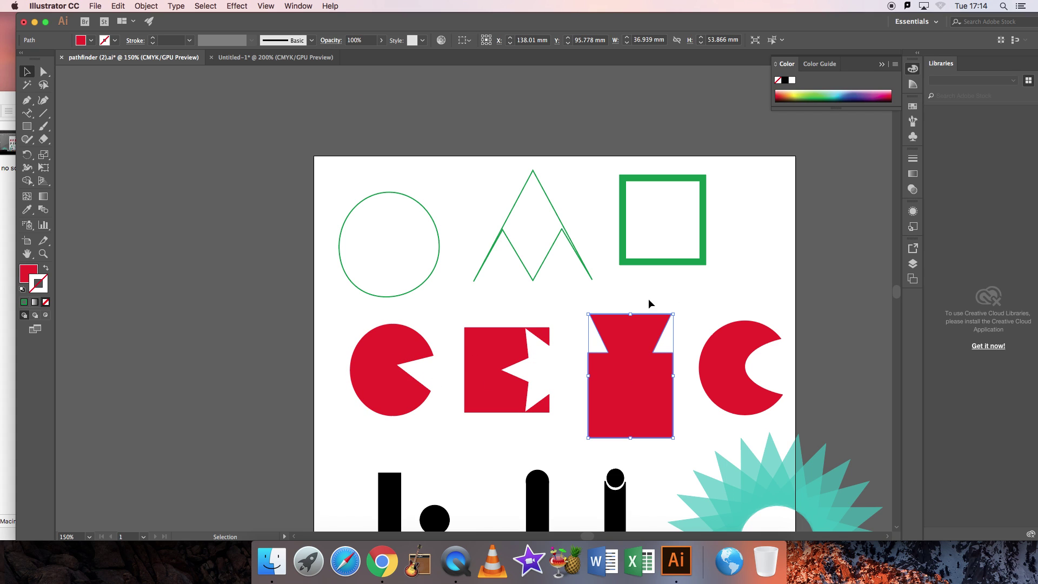
left_click(275, 57)
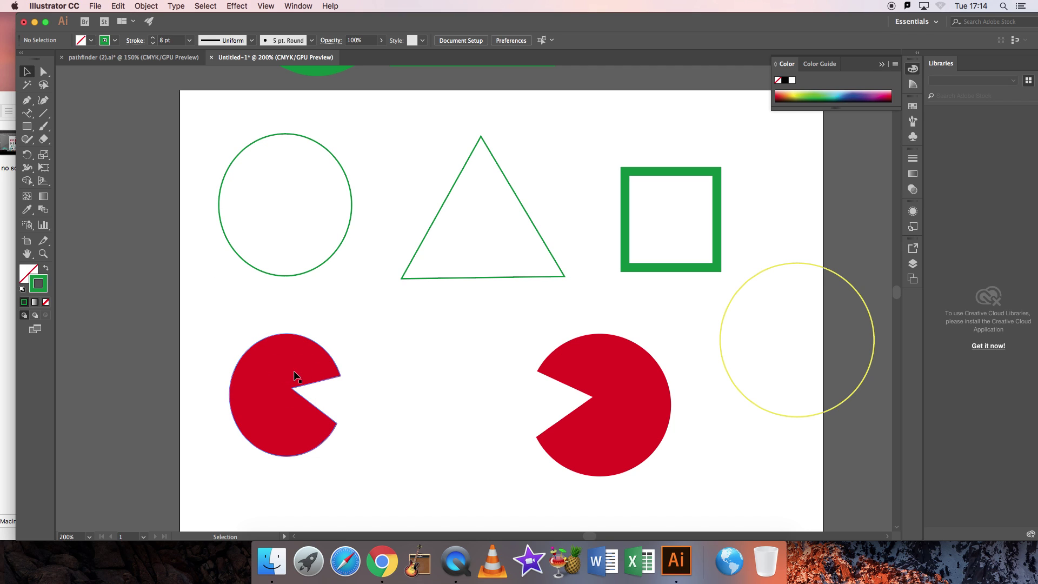
Delete the left pac-man and draw a red circle in its place.
left_click(299, 354)
key("Delete")
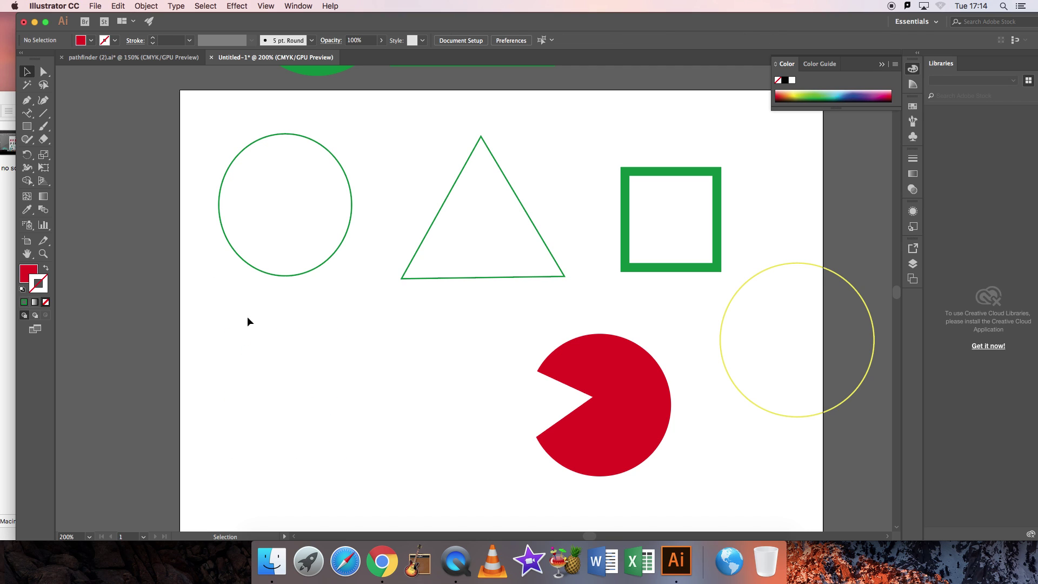
left_click_drag(27, 126, 70, 153)
left_click_drag(210, 344, 338, 464)
Create a three-point red triangle, rotate it about 30°, overlap it on the circle, and select both.
left_click_drag(31, 129, 70, 183)
left_click(423, 384)
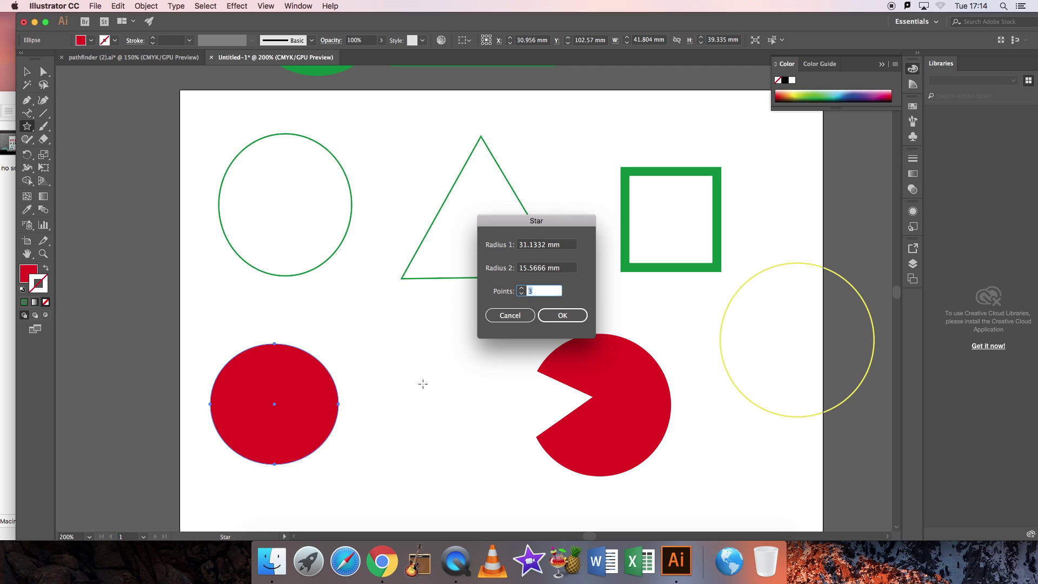
left_click(562, 315)
key("v")
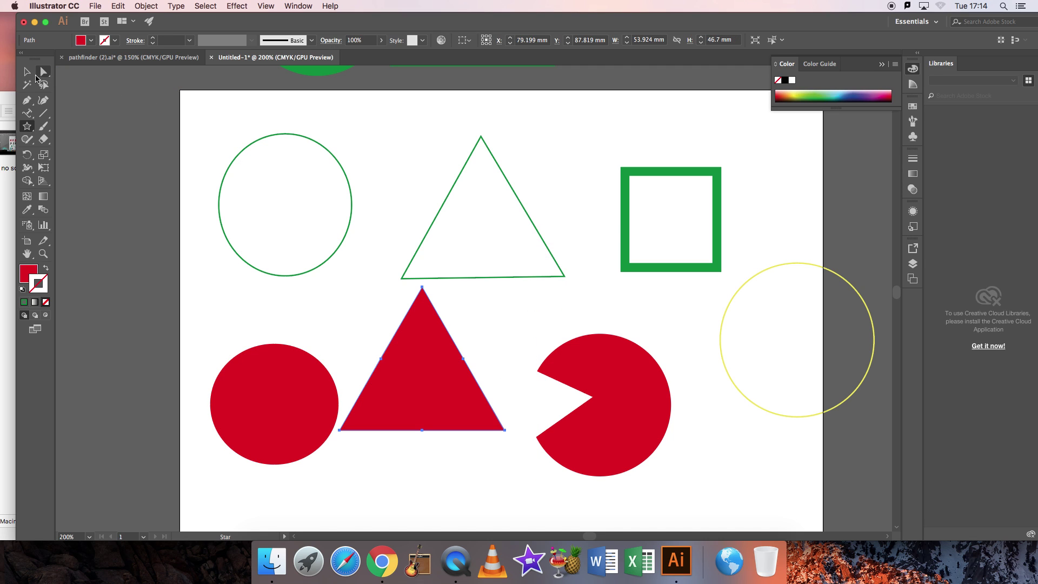
left_click_drag(506, 281, 489, 354)
left_click_drag(421, 375, 367, 389)
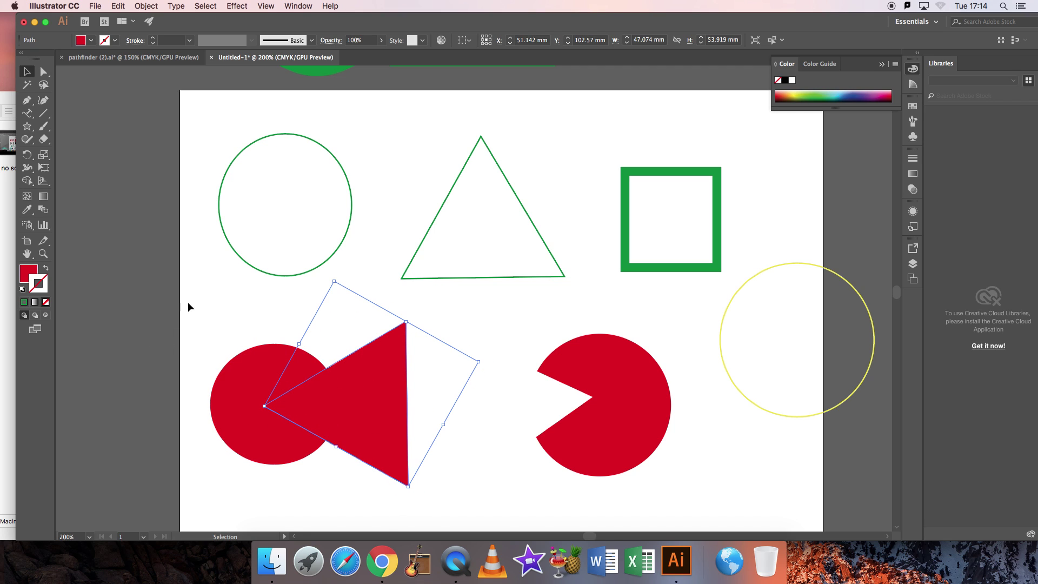
left_click_drag(195, 299, 439, 477)
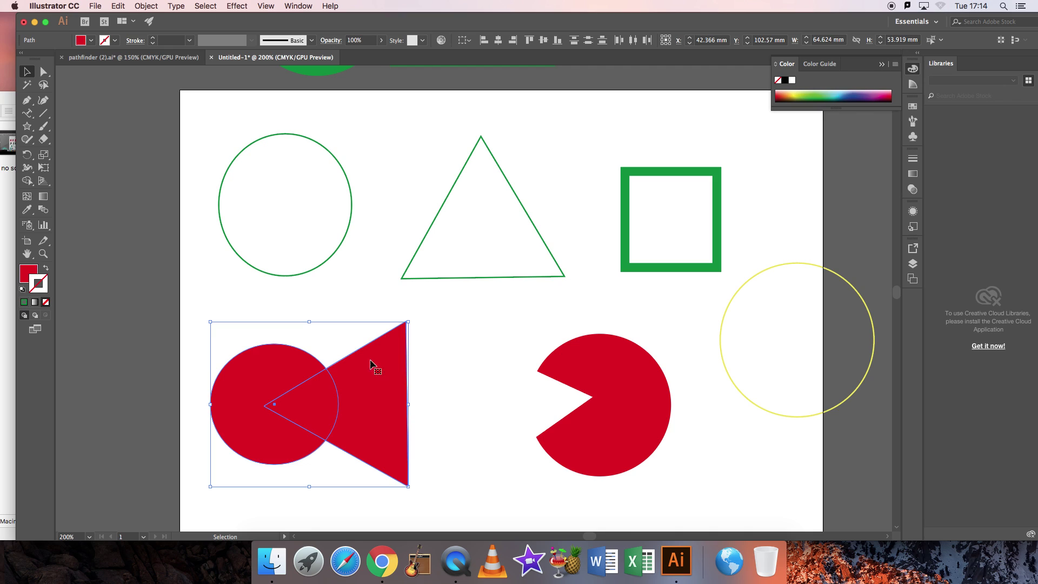
Merge the red circle and triangle into one fish-like shape using the Shape Builder.
left_click(26, 182)
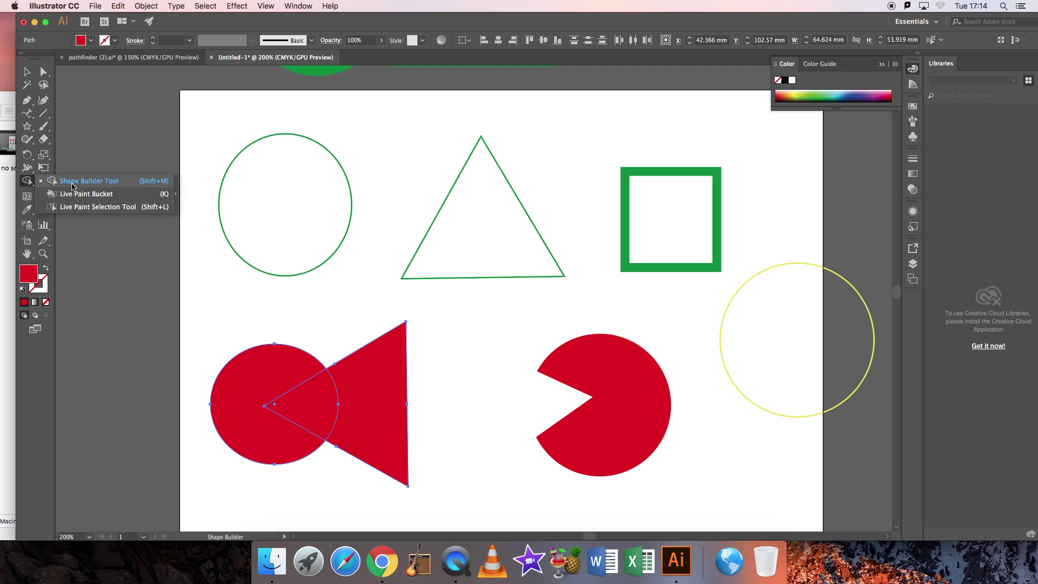
left_click(70, 186)
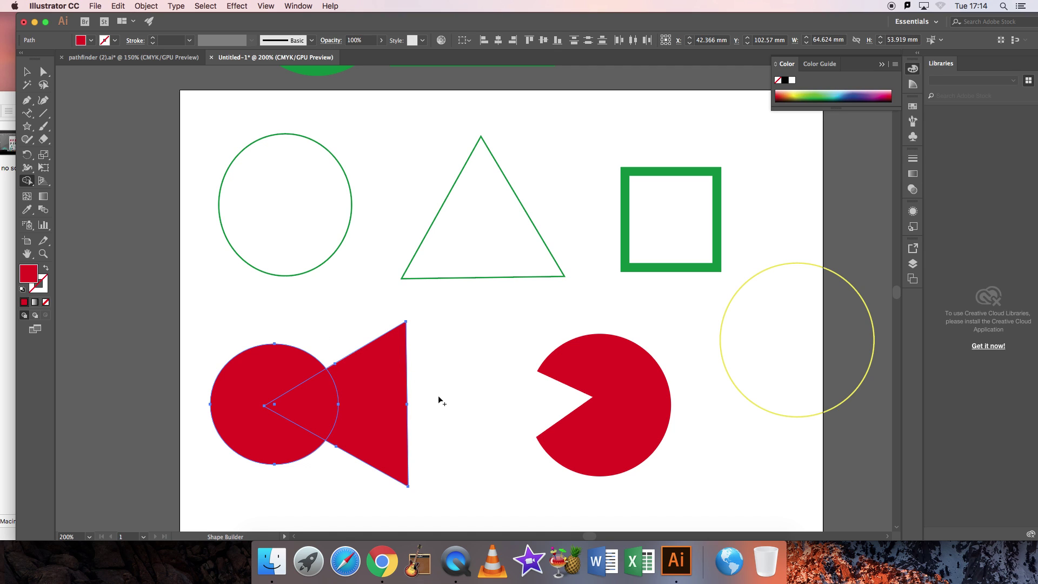
mouse_move(437, 399)
left_mouse_down()
mouse_move(266, 403)
mouse_move(286, 400)
left_mouse_up()
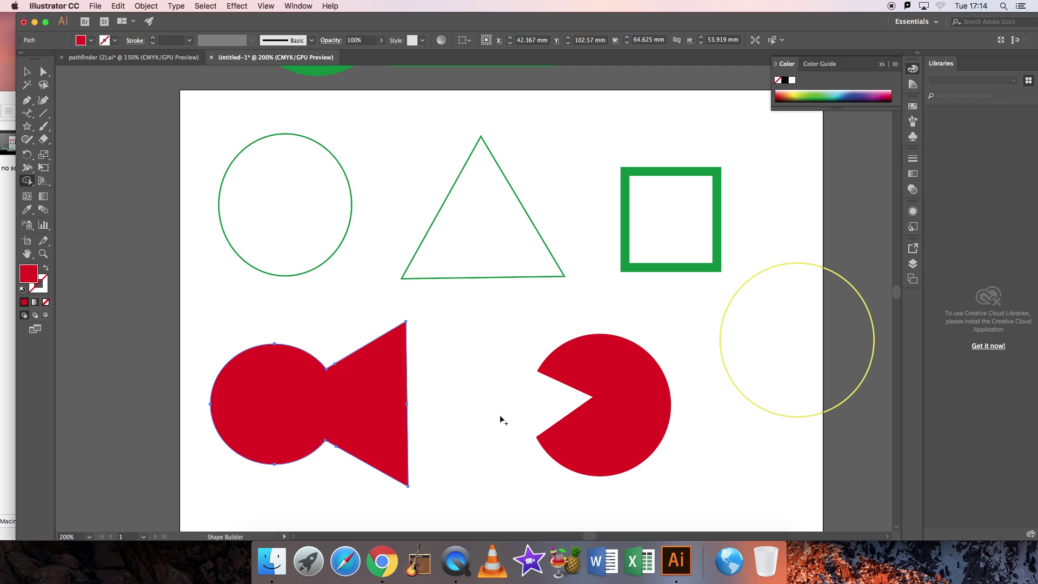
left_click(26, 70)
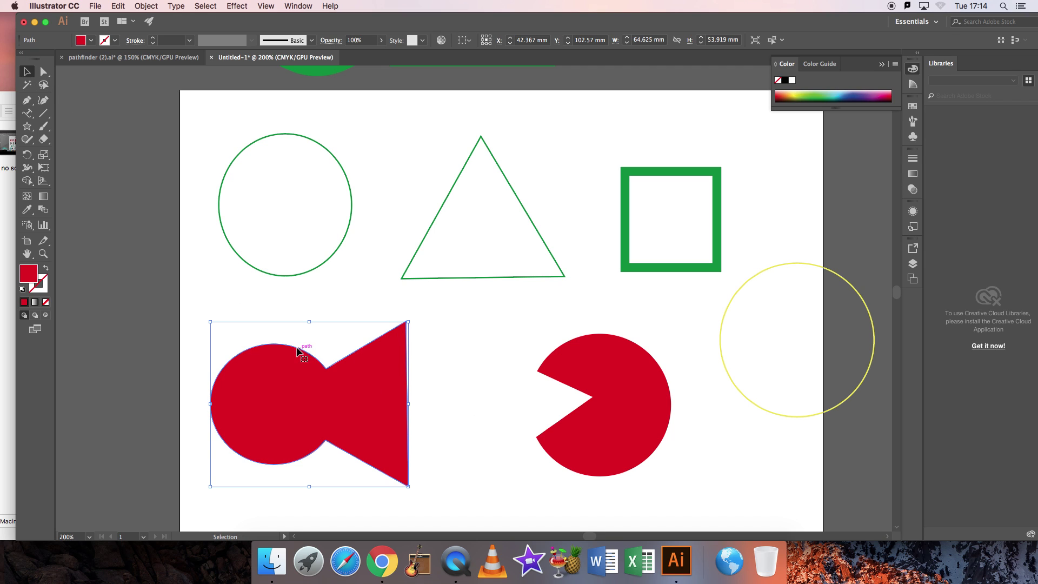
Undo the merge of the red circle and triangle.
left_click(118, 6)
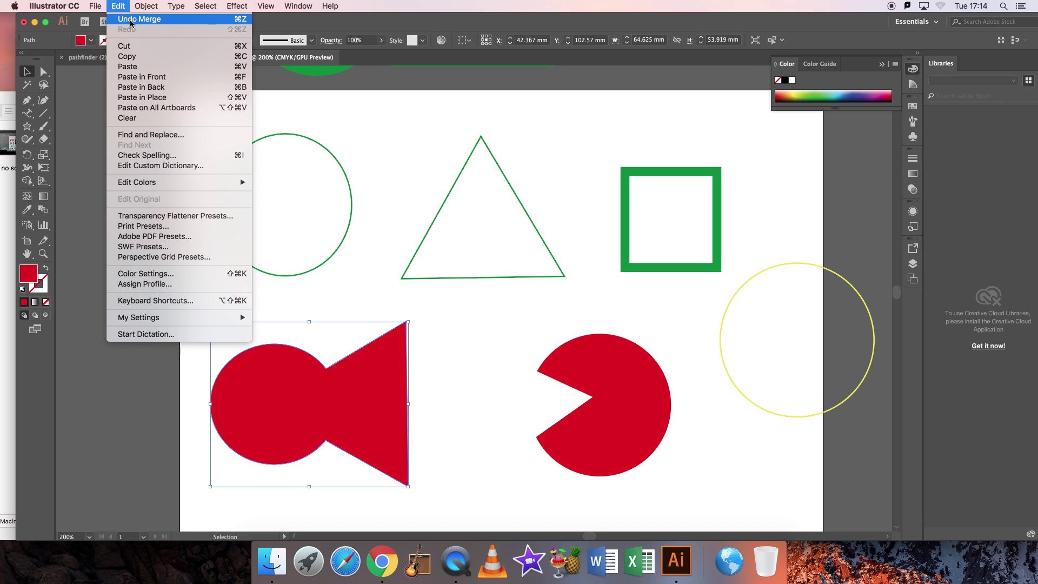
left_click(201, 246)
left_click(198, 317)
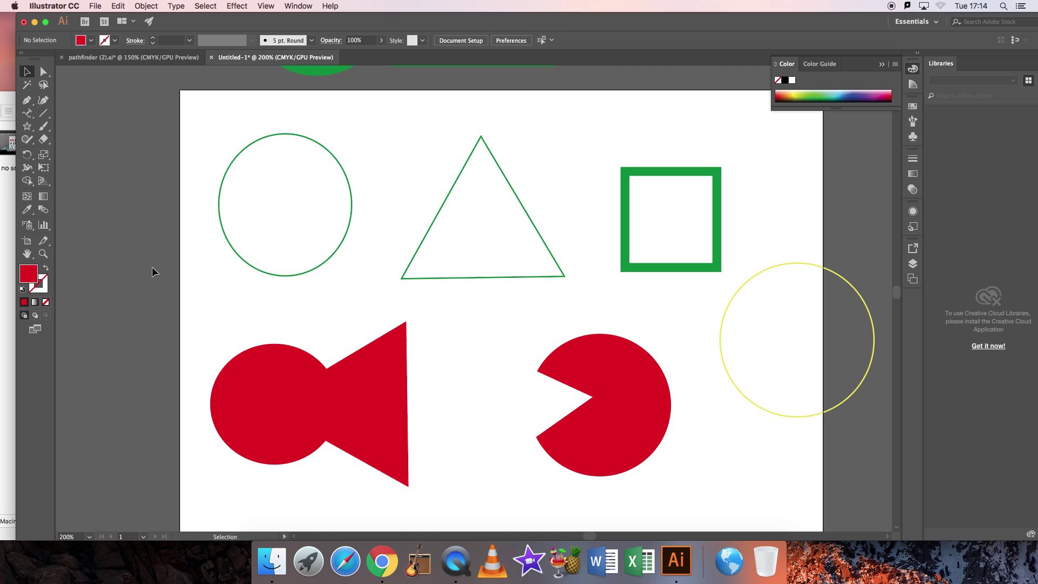
Select both shapes and Option-drag with Shape Builder to cut out the triangle, leaving a pac-man.
left_click(27, 180)
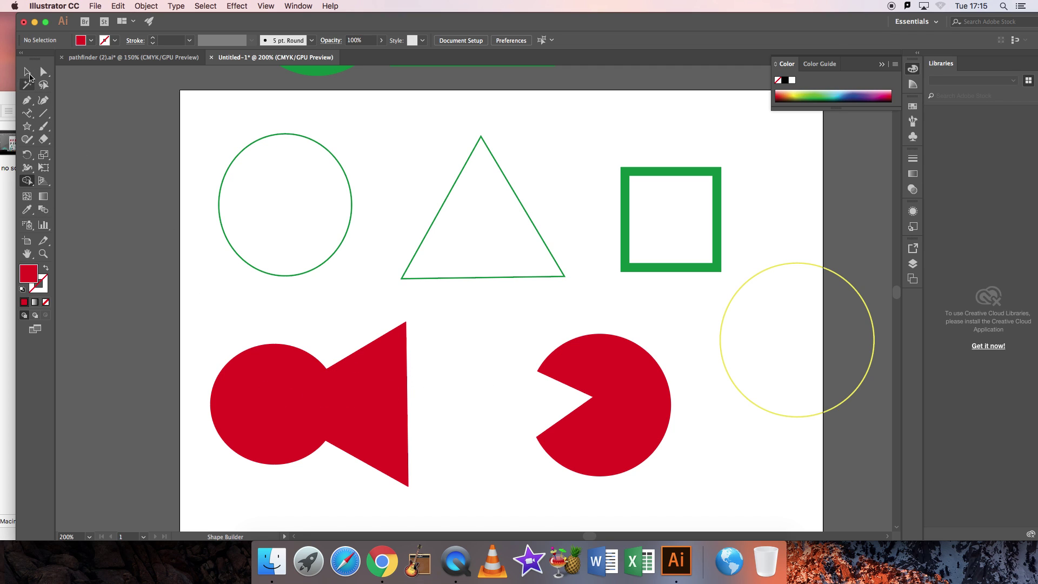
left_click(27, 73)
left_click_drag(186, 307, 475, 491)
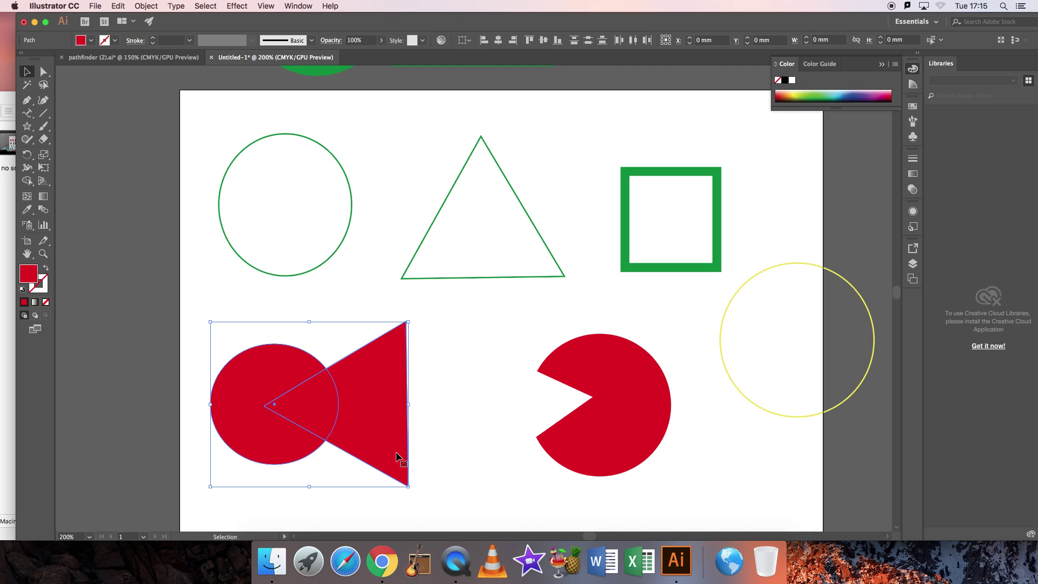
left_click(27, 180)
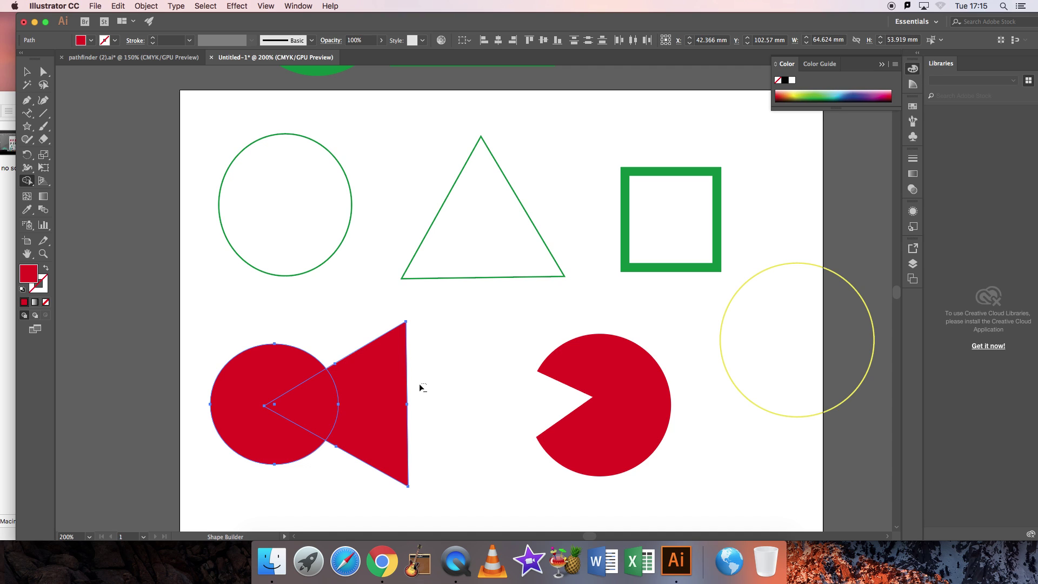
left_click_drag(420, 385, 330, 395)
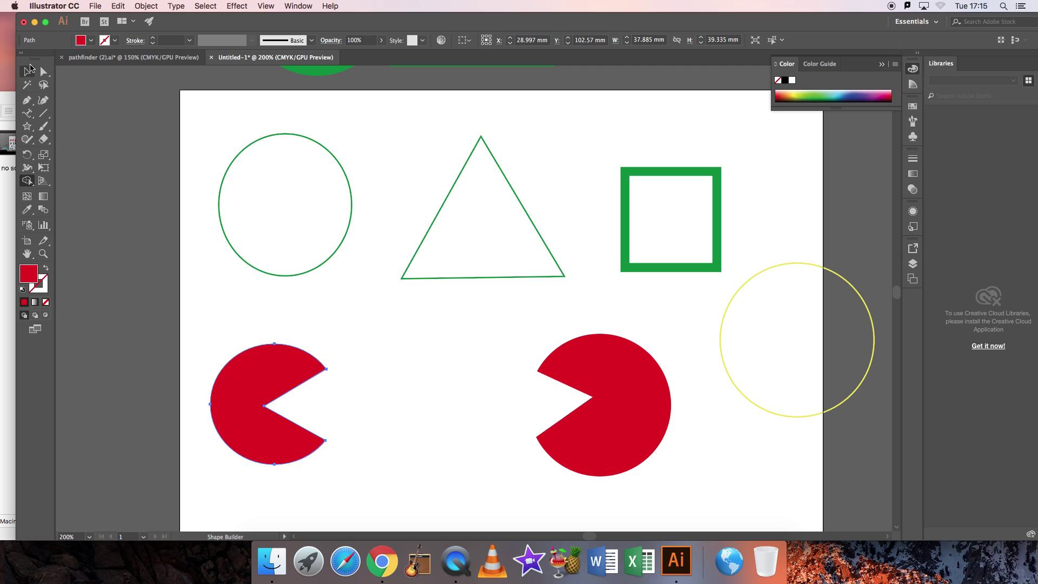
left_click(26, 71)
left_click(147, 257)
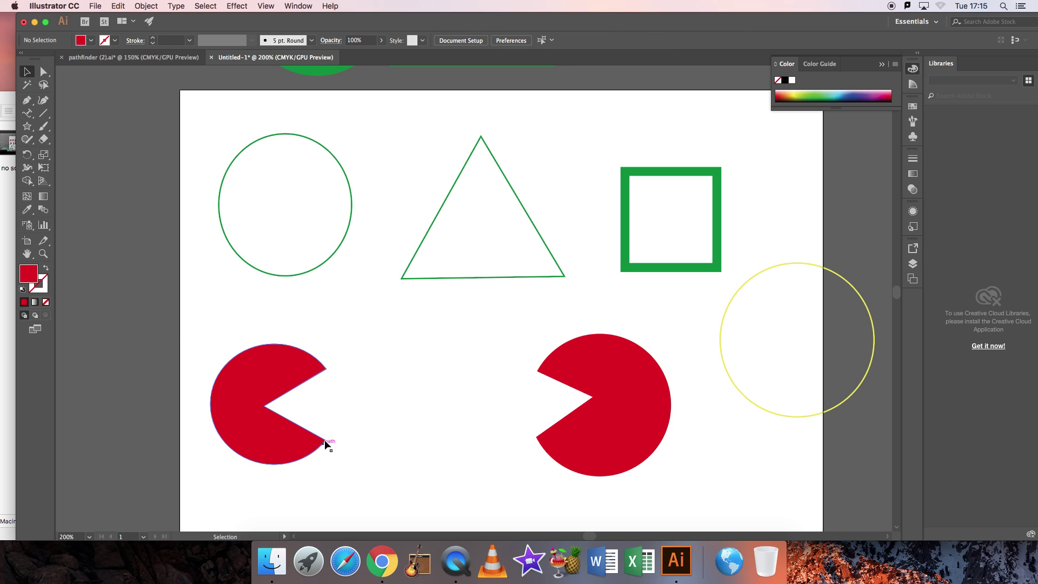
In pathfinder (2).ai, fill the left pac-man with dark red #350E11.
left_click(132, 57)
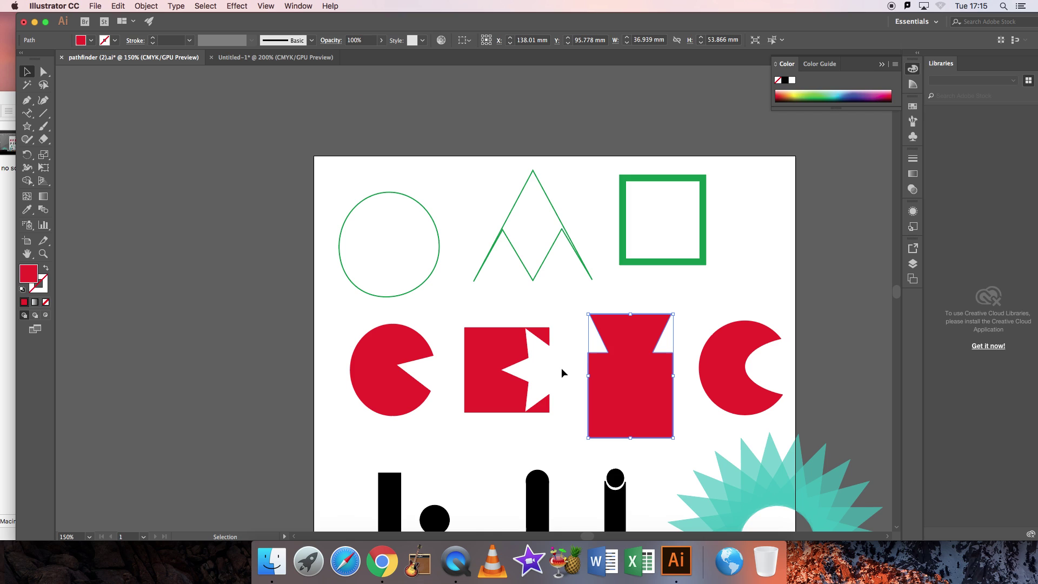
scroll(562, 365, "down", 2)
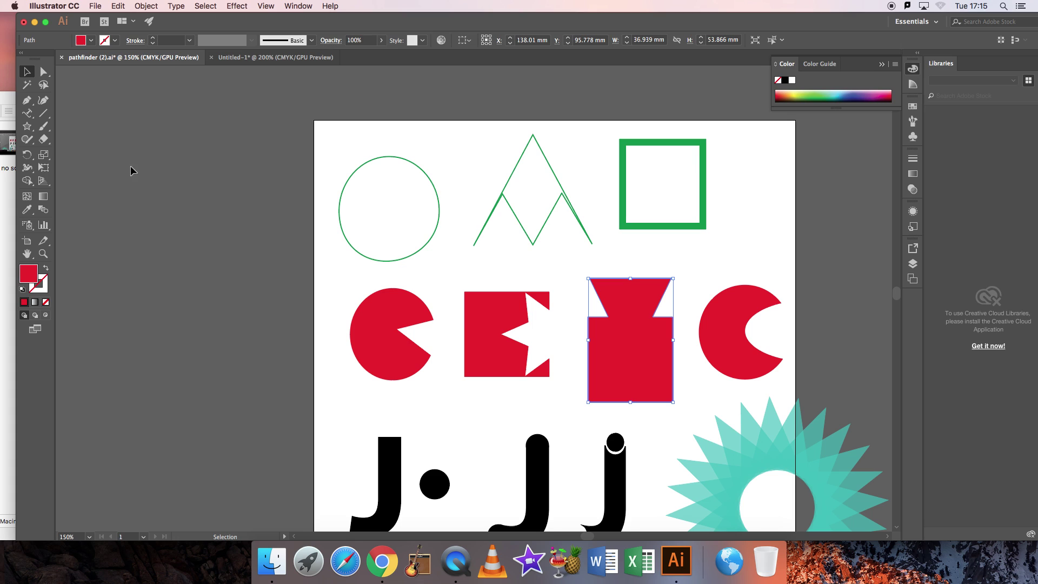
left_click(378, 308)
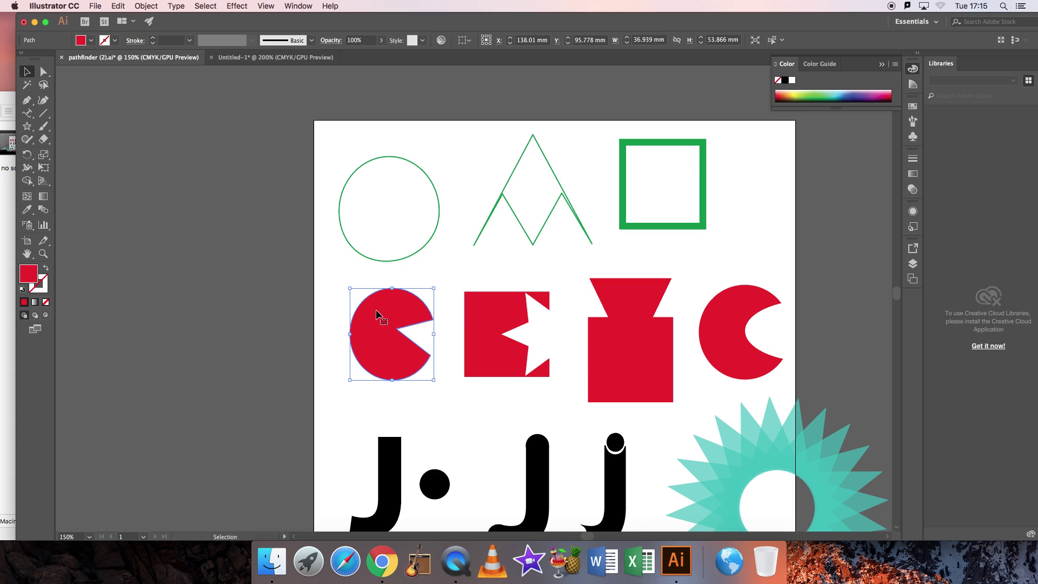
double_click(29, 274)
left_click_drag(491, 259, 472, 322)
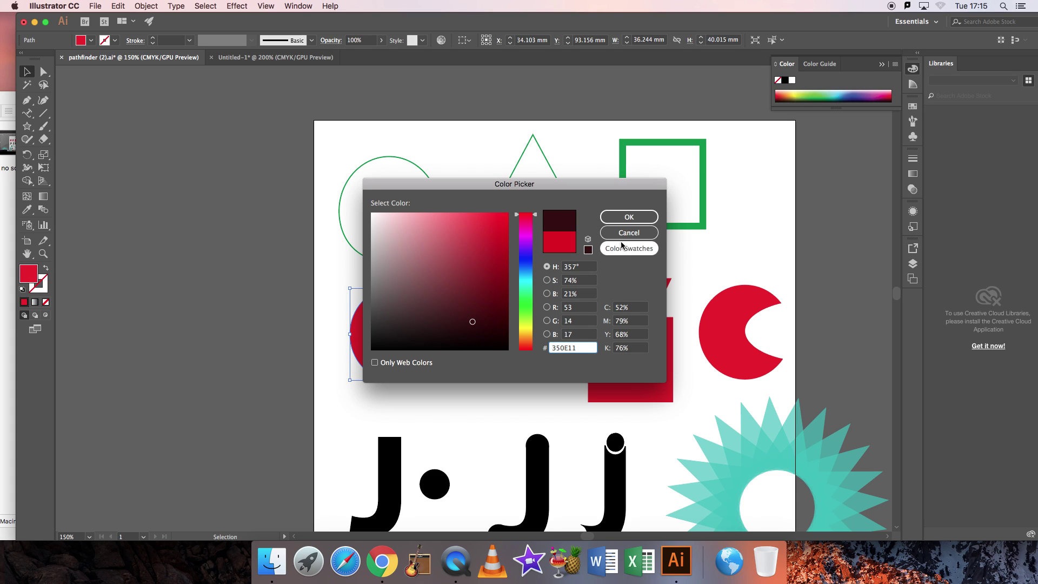
left_click(628, 217)
left_click(284, 248)
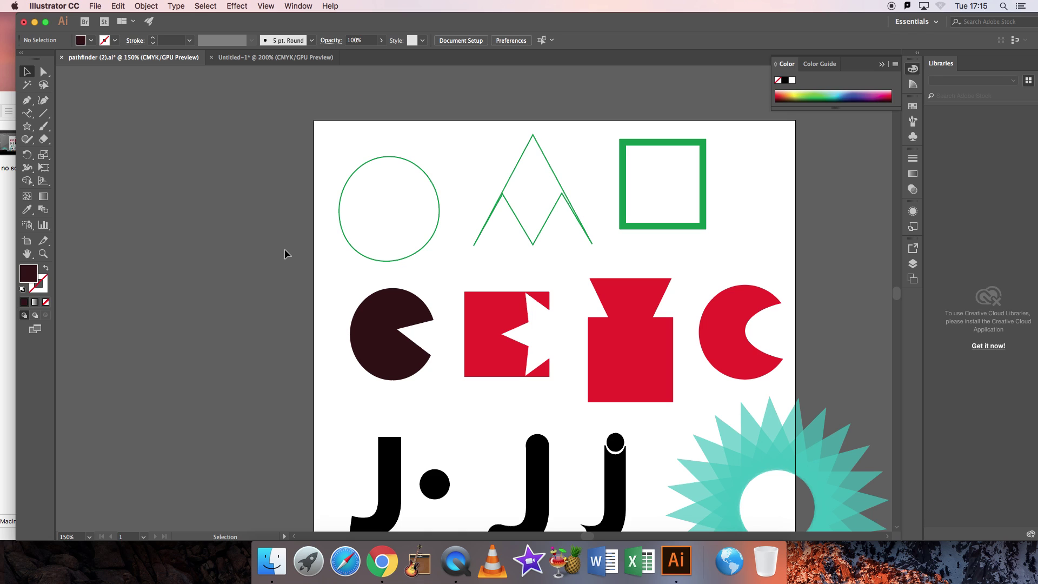
In Untitled-1, delete the large bold J and the small j, then pick the Type Tool.
left_click(259, 58)
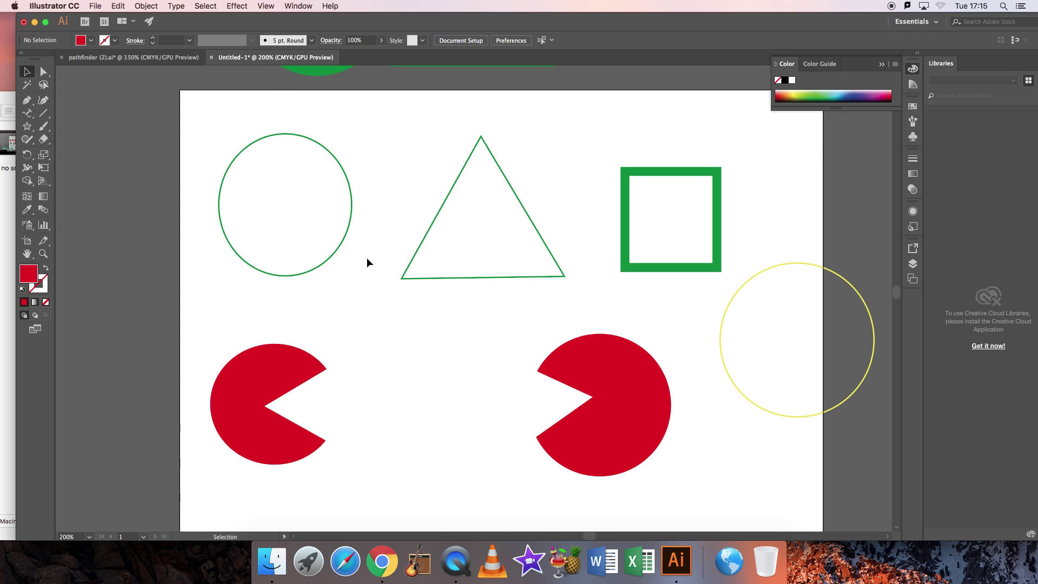
scroll(366, 257, "down", 10)
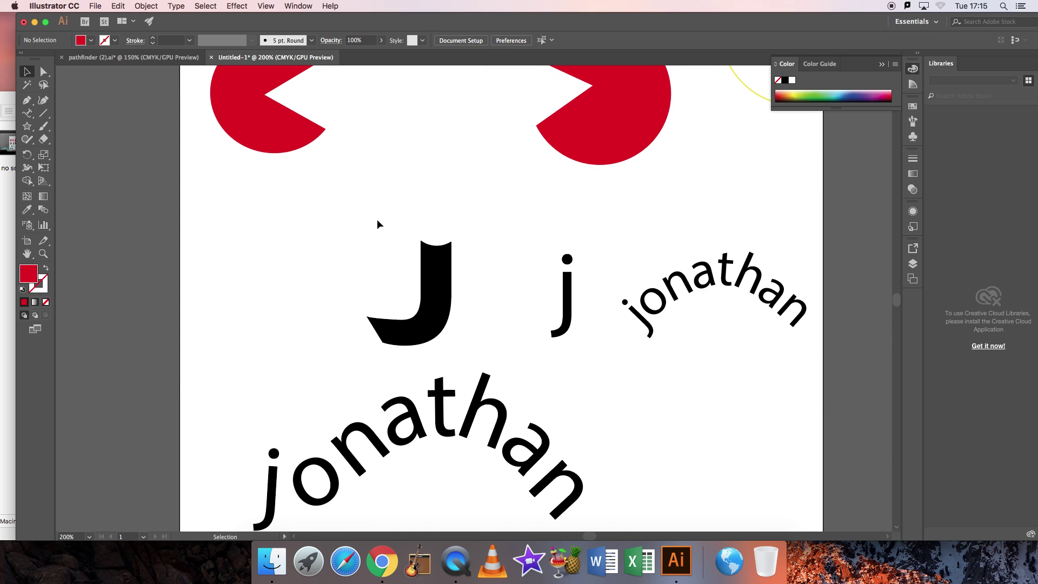
left_click_drag(378, 218, 582, 326)
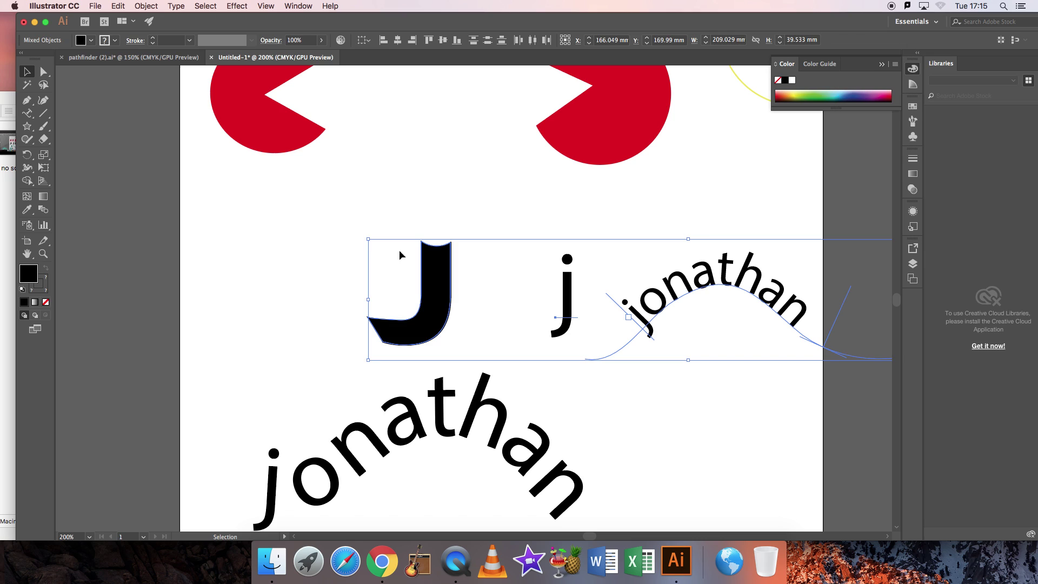
left_click(310, 246)
left_click_drag(349, 241, 475, 345)
key("Delete")
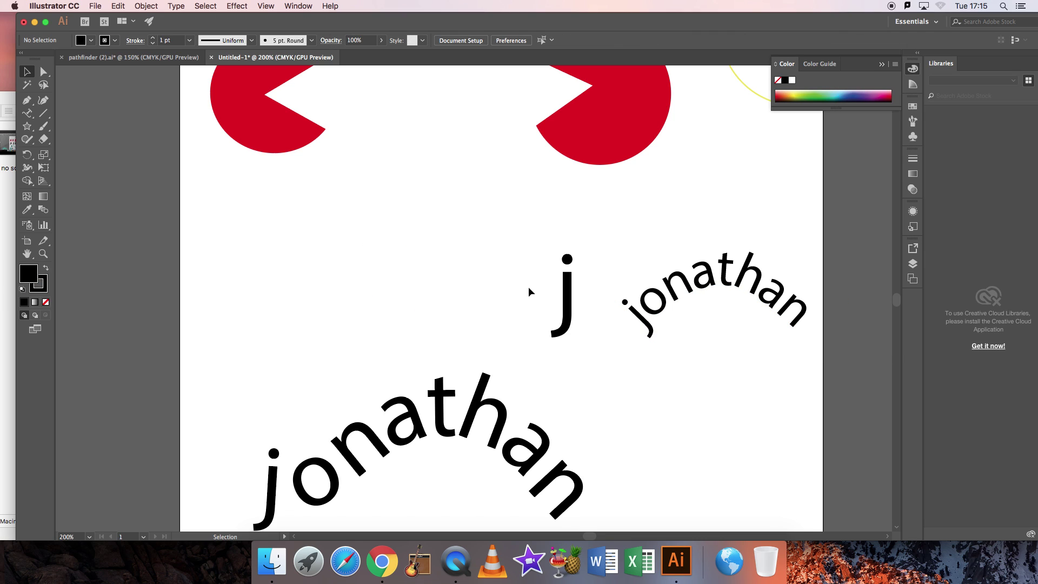
left_click(568, 292)
key("Delete")
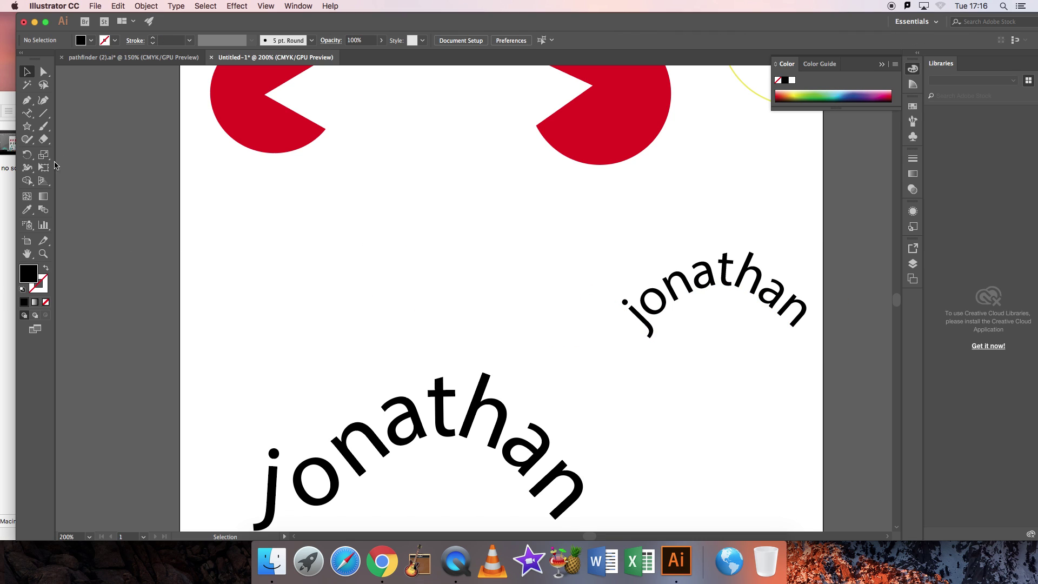
left_click_drag(27, 113, 54, 116)
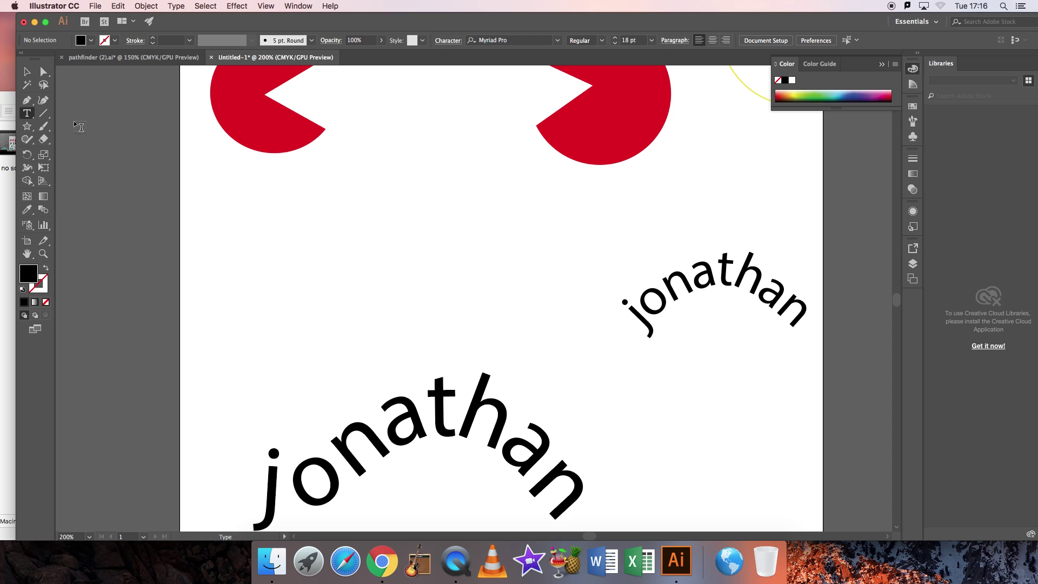
Type a capital J on the artboard and set it to 72 pt.
left_click(273, 250)
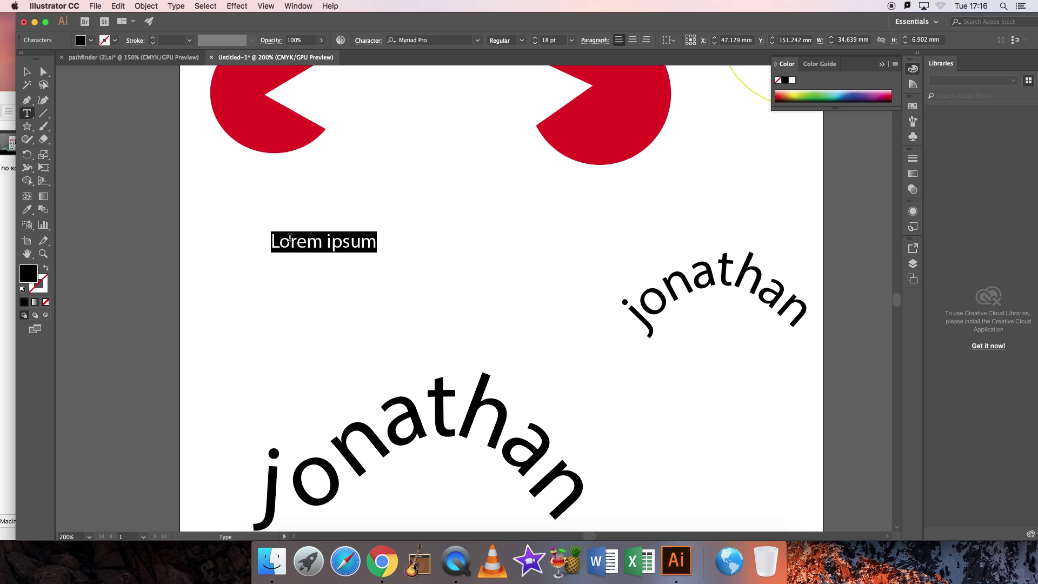
type("J")
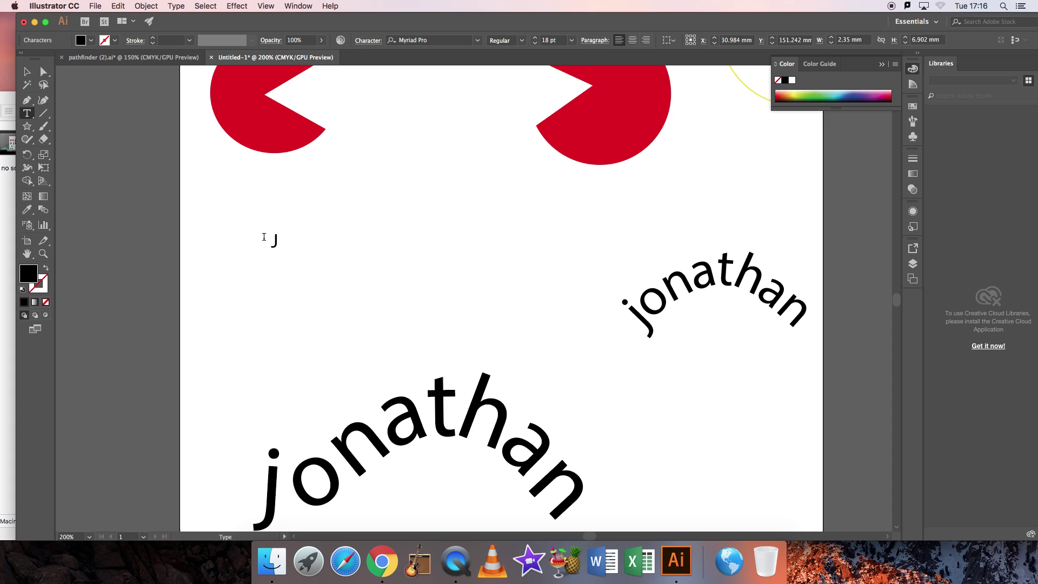
left_click_drag(264, 237, 285, 240)
left_click(571, 40)
left_click(584, 236)
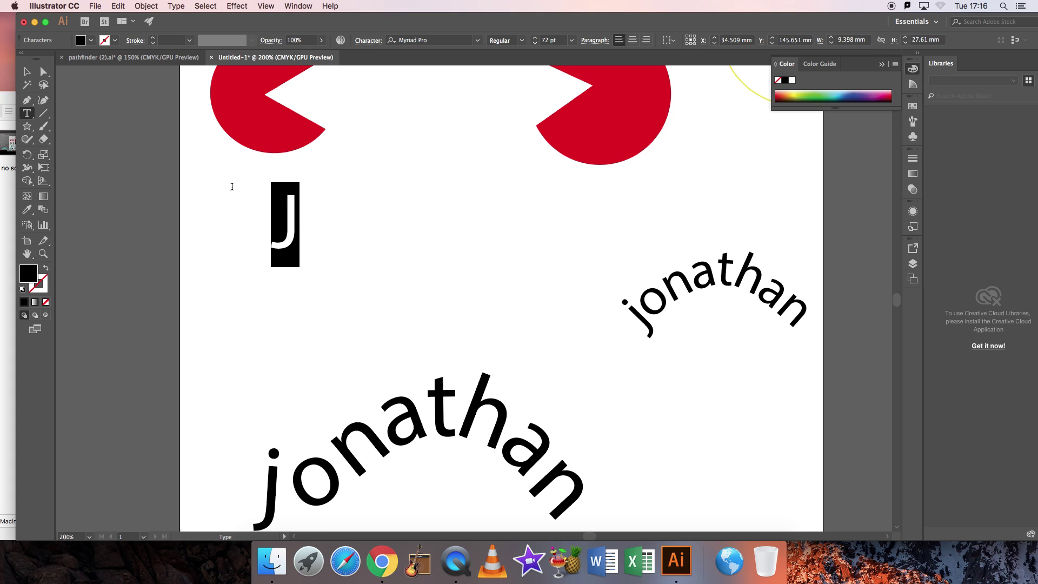
Enlarge the J to 120 pt and move it below the left pac-man.
left_click(535, 38)
left_click(535, 39)
left_click(535, 39)
left_click(536, 39)
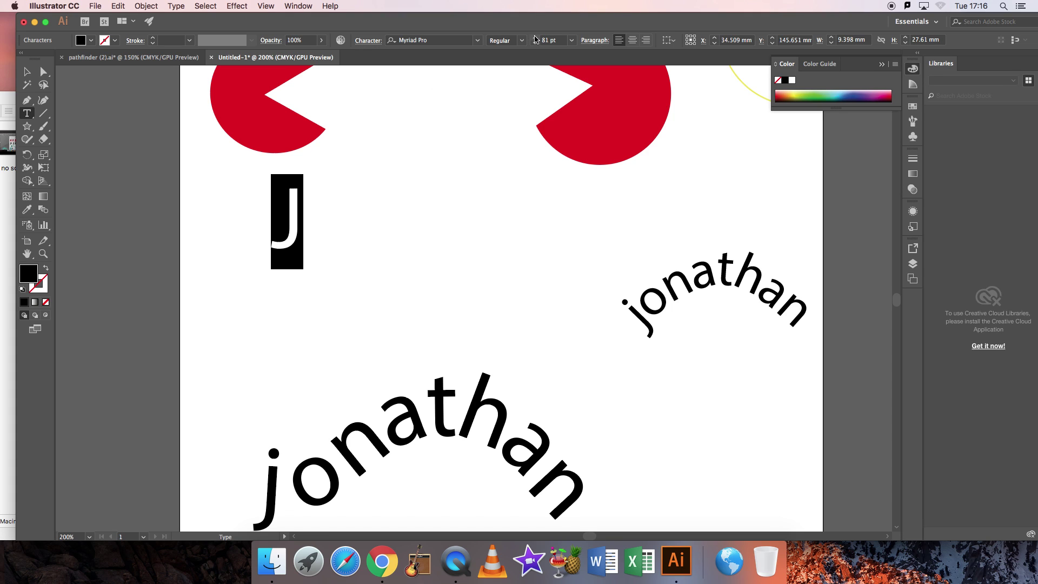
left_click(535, 39)
left_click(535, 39)
left_click(535, 39)
left_click(535, 39)
left_click(535, 39)
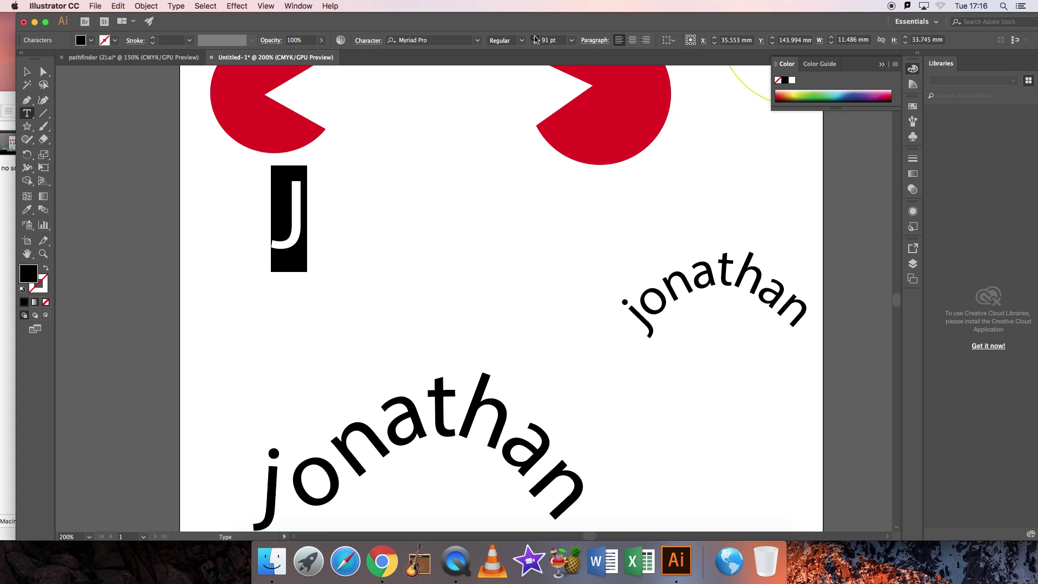
left_click(535, 39)
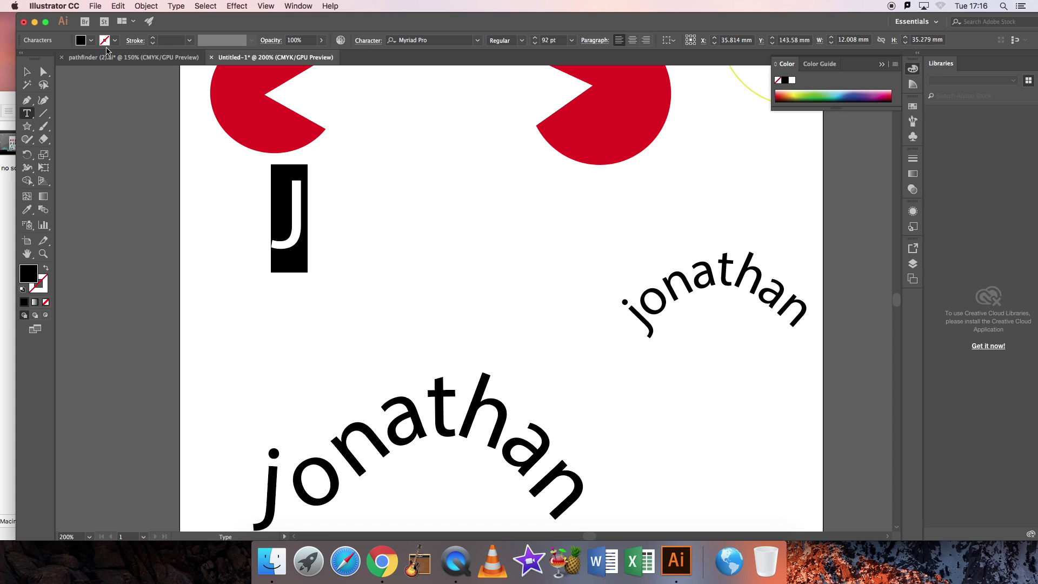
left_click(557, 39)
type("1")
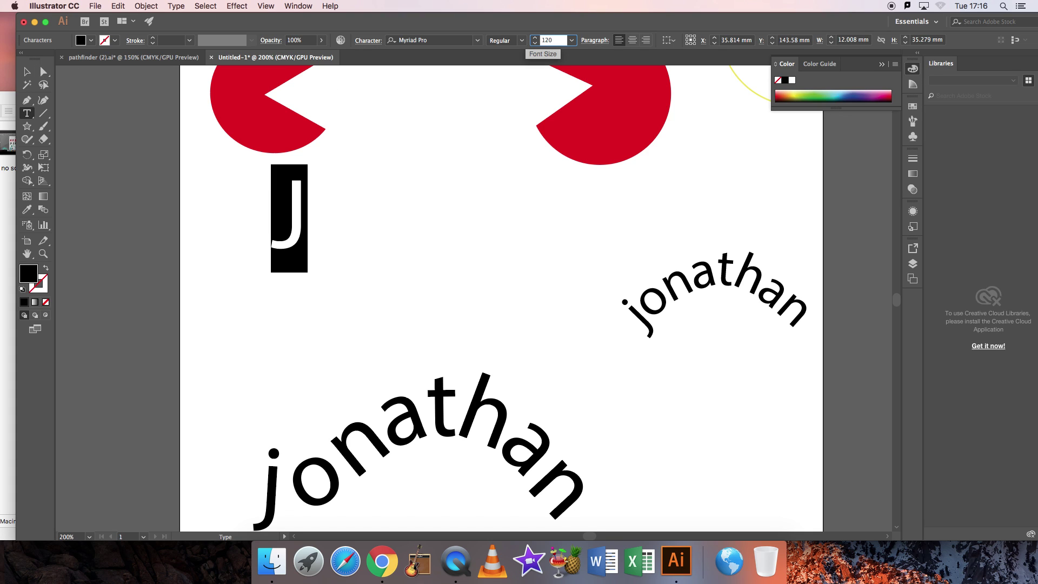
type("20")
key("Return")
left_click(26, 72)
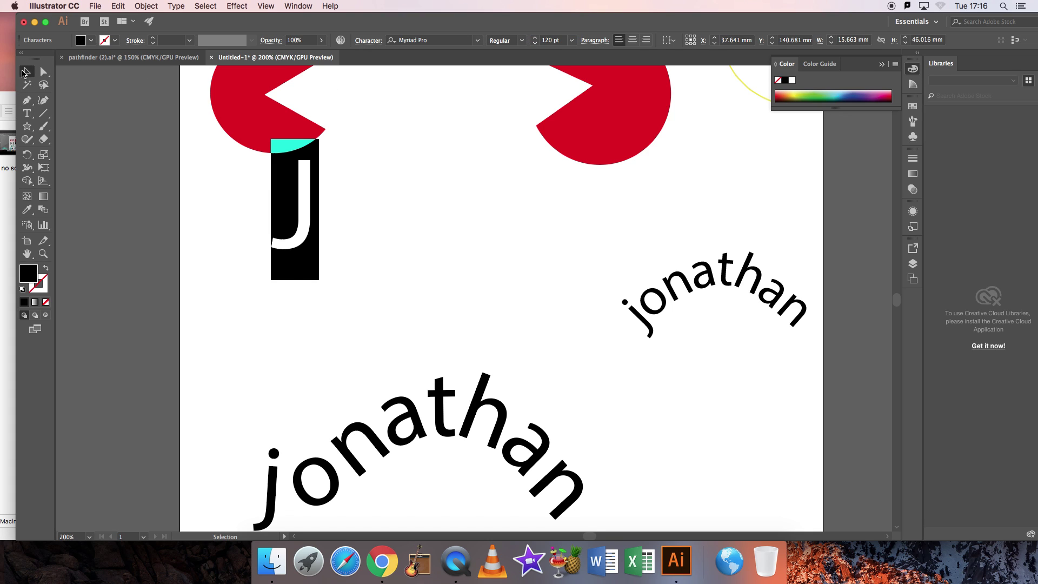
left_click_drag(299, 197, 265, 270)
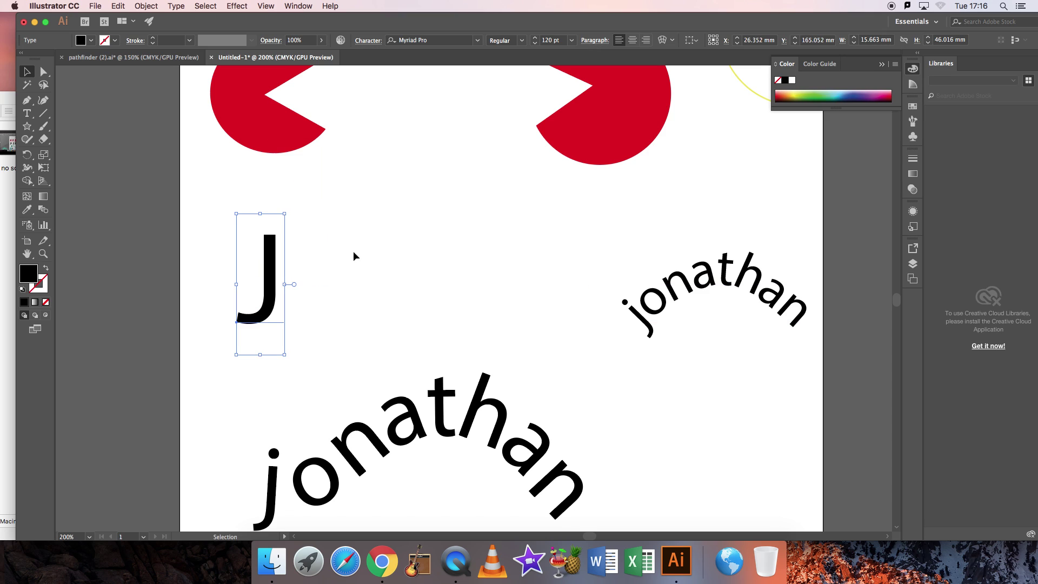
Try adding 'on' after the J, then remove it so the text reads just J.
left_click(353, 253)
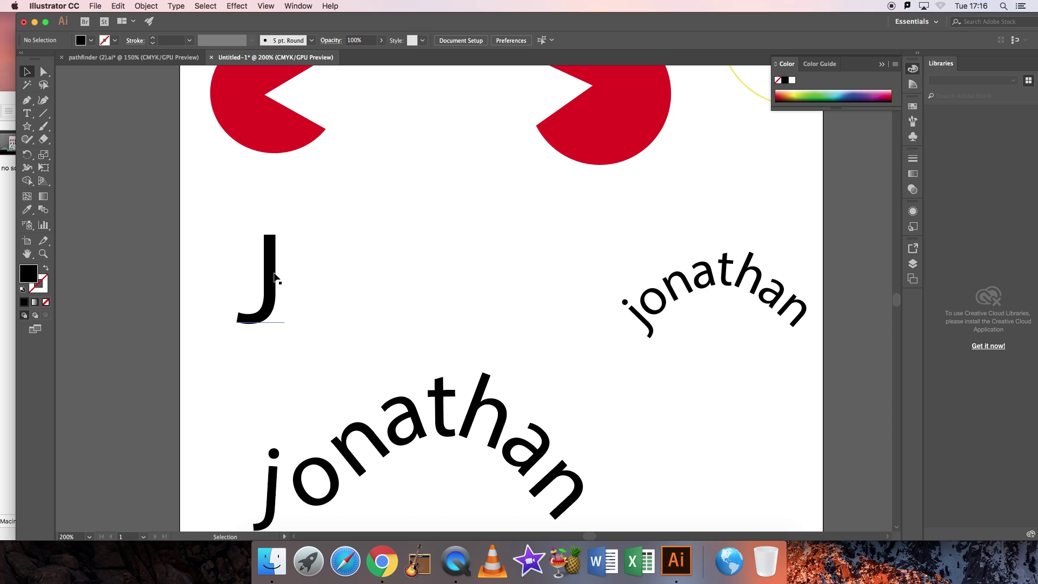
left_click(31, 118)
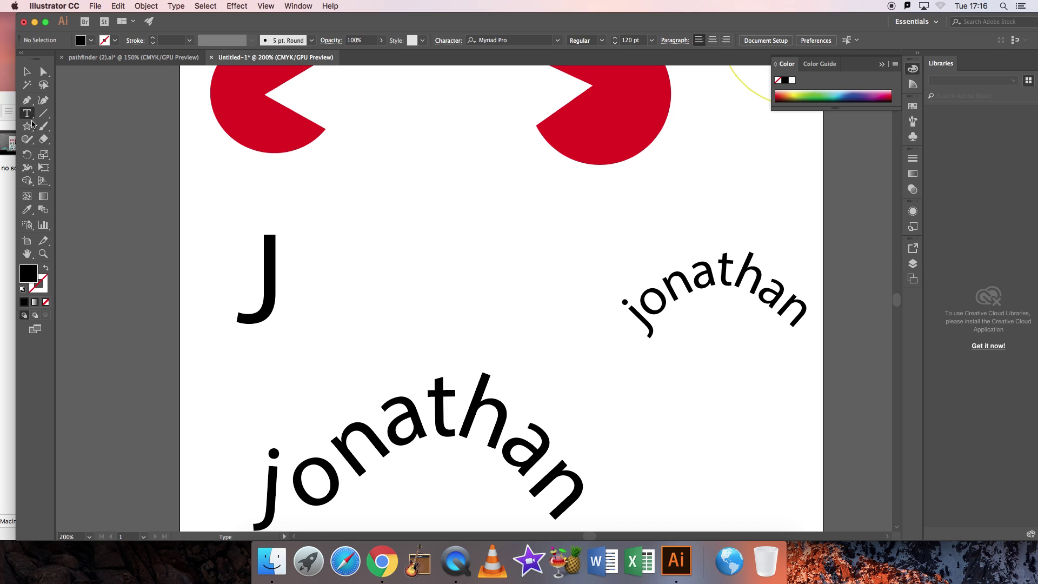
left_click(275, 278)
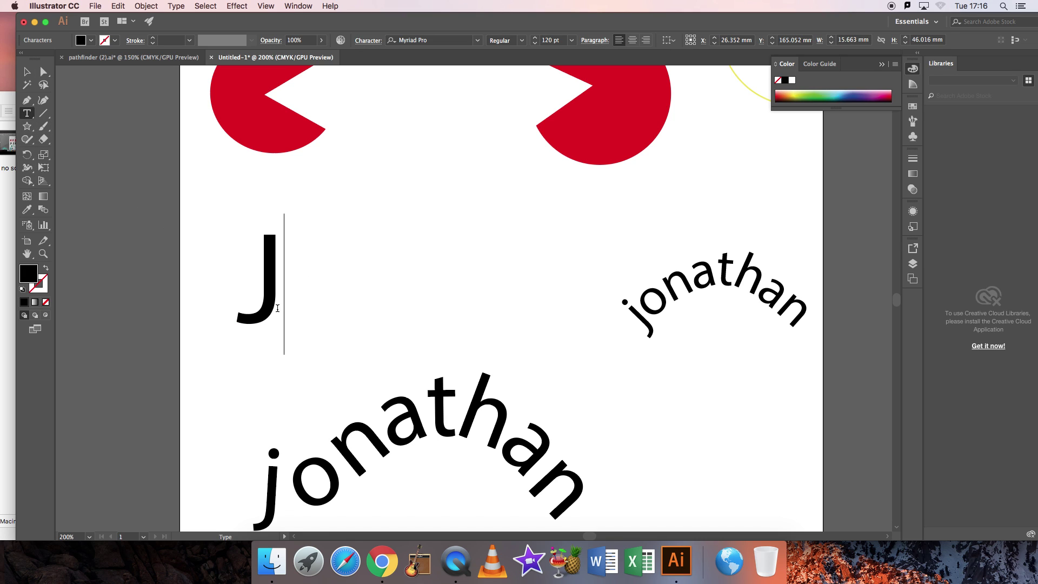
type("on")
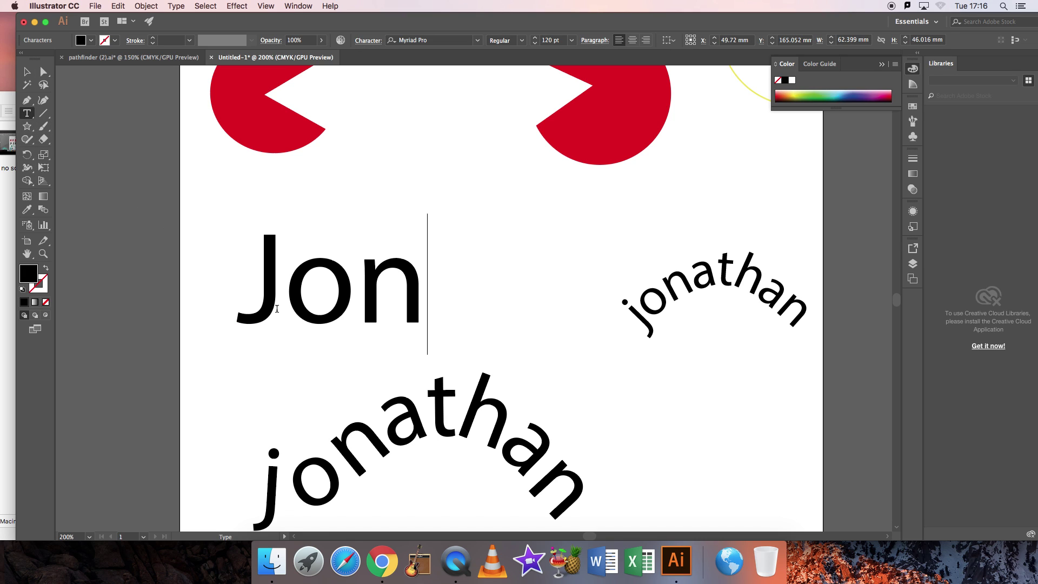
key("BackSpace")
key("BackSpace")
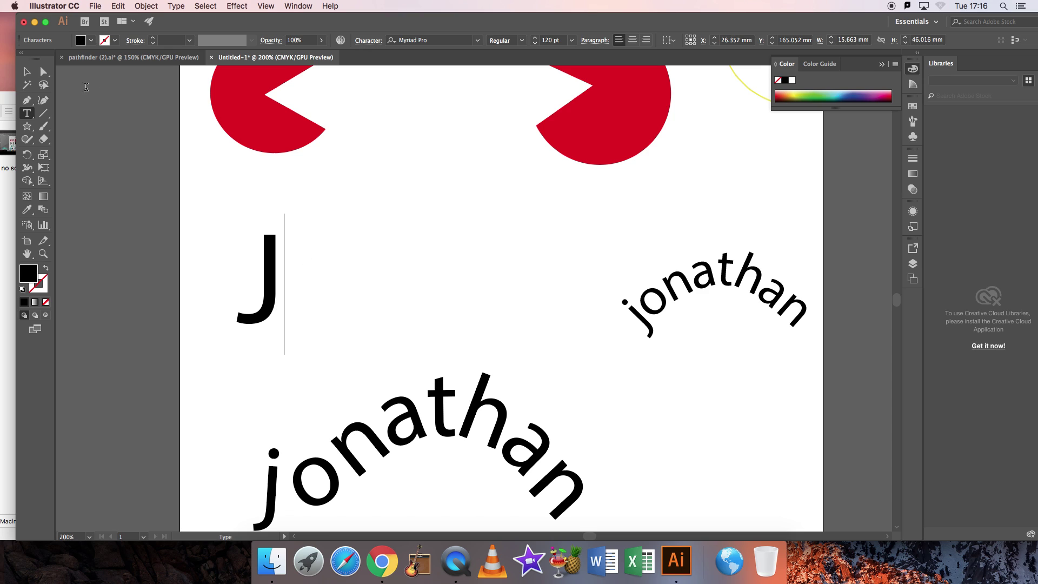
key("Escape")
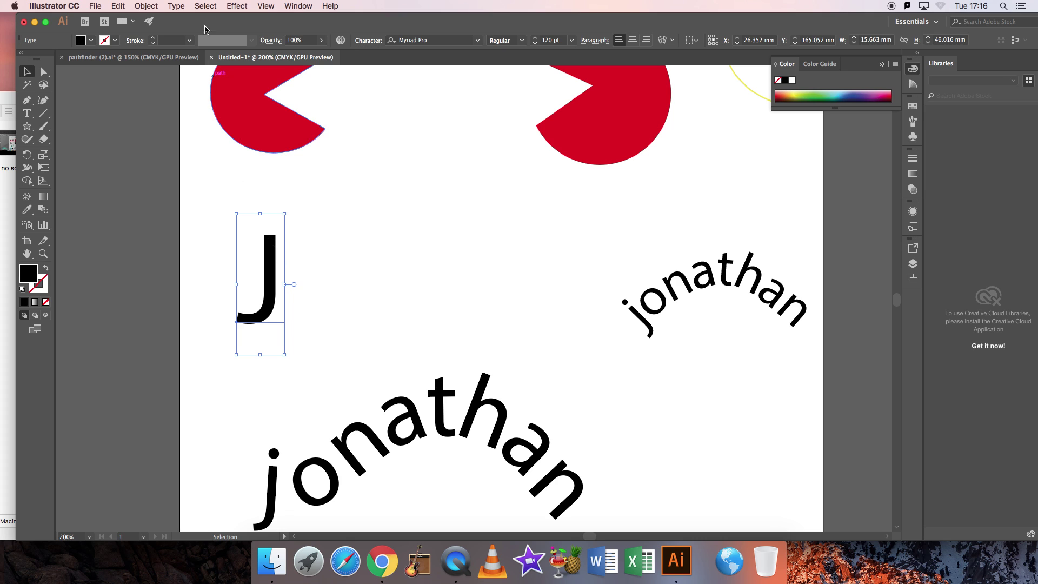
left_click(176, 6)
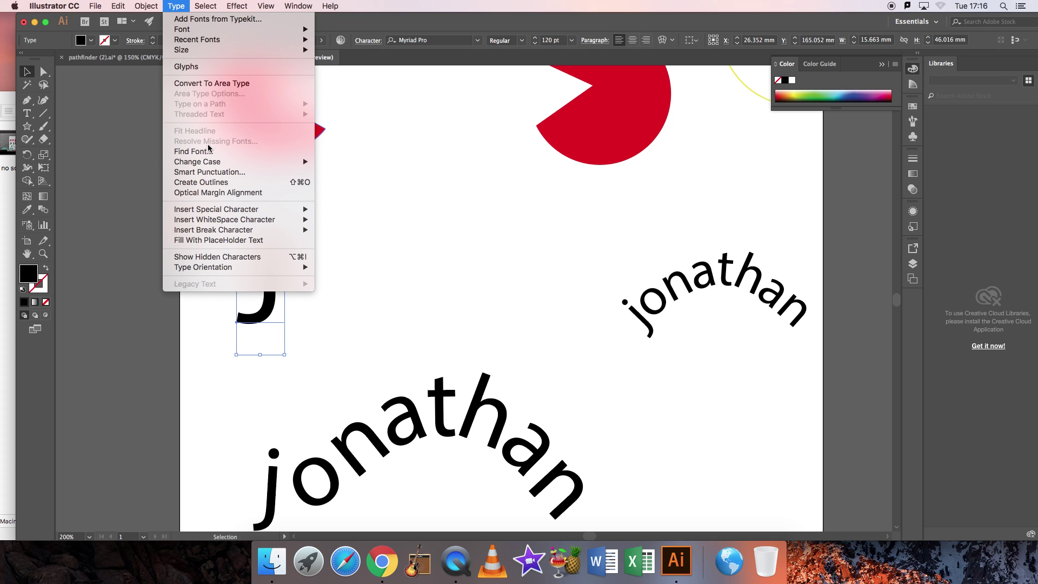
Convert the J text to outlines with Type > Create Outlines.
left_click(210, 184)
left_click(336, 226)
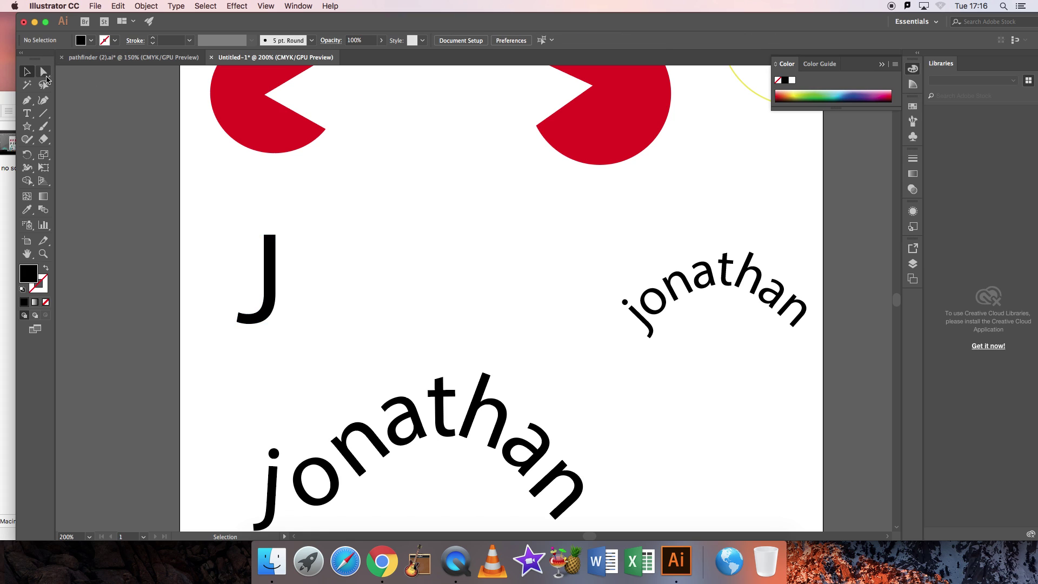
left_click(273, 237)
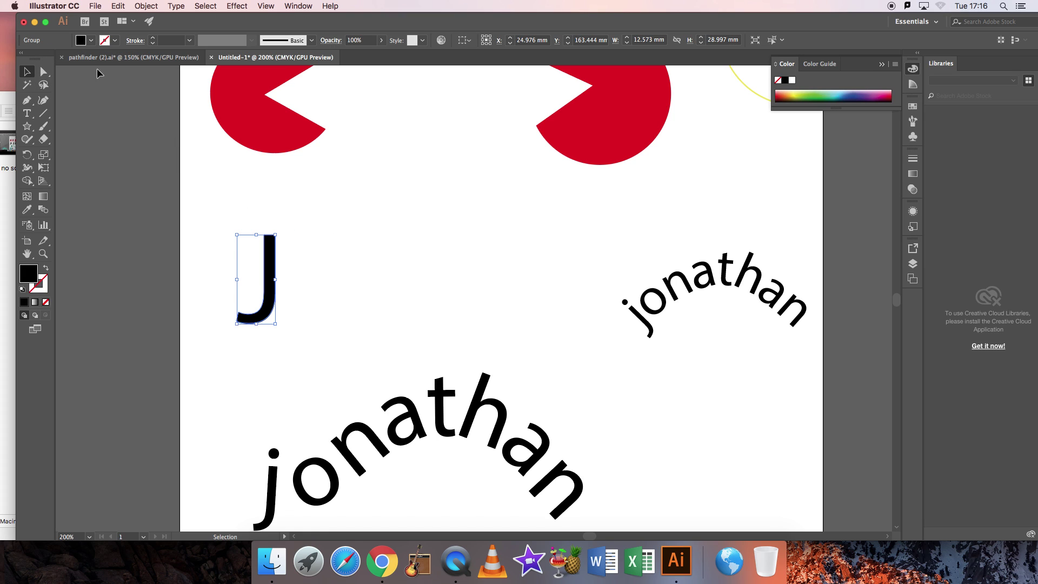
left_click(43, 71)
left_click(349, 193)
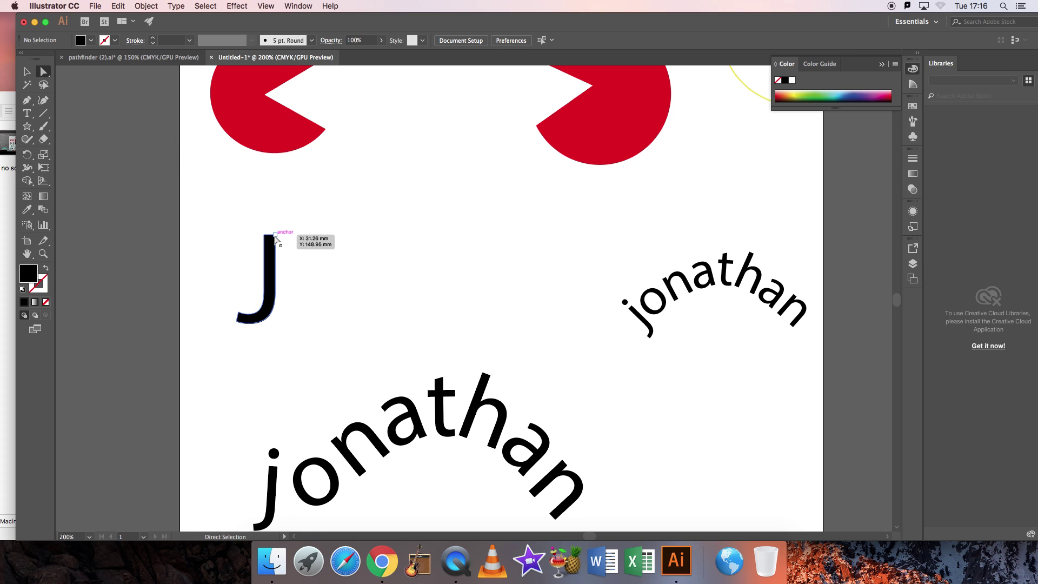
Reshape the J's anchors: pull its top into a point and stretch its tail leftward.
left_click_drag(275, 238, 275, 223)
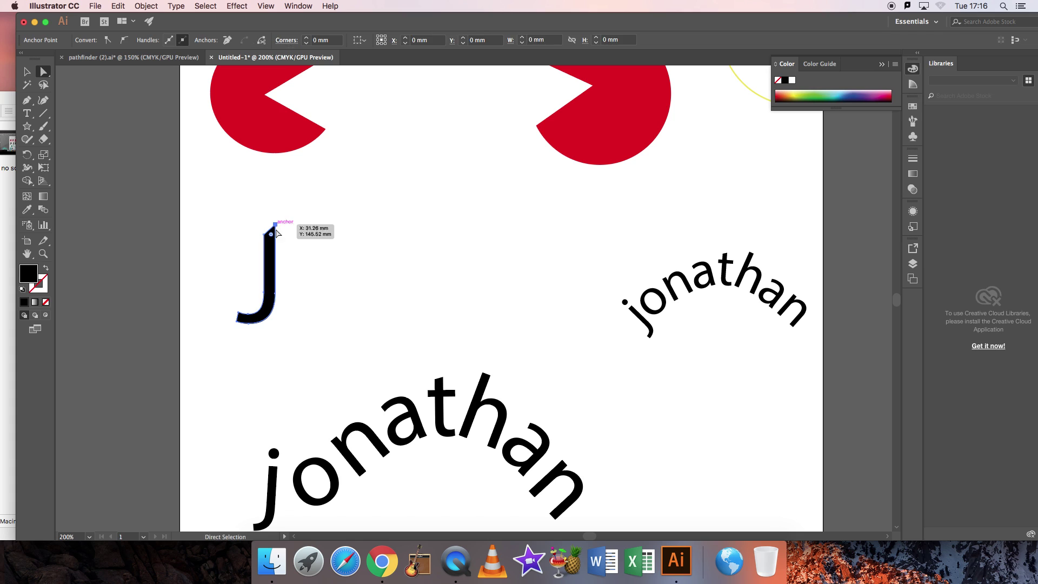
left_click_drag(241, 318, 235, 313)
left_click_drag(264, 234, 266, 248)
left_click_drag(231, 310, 221, 307)
left_click(321, 283)
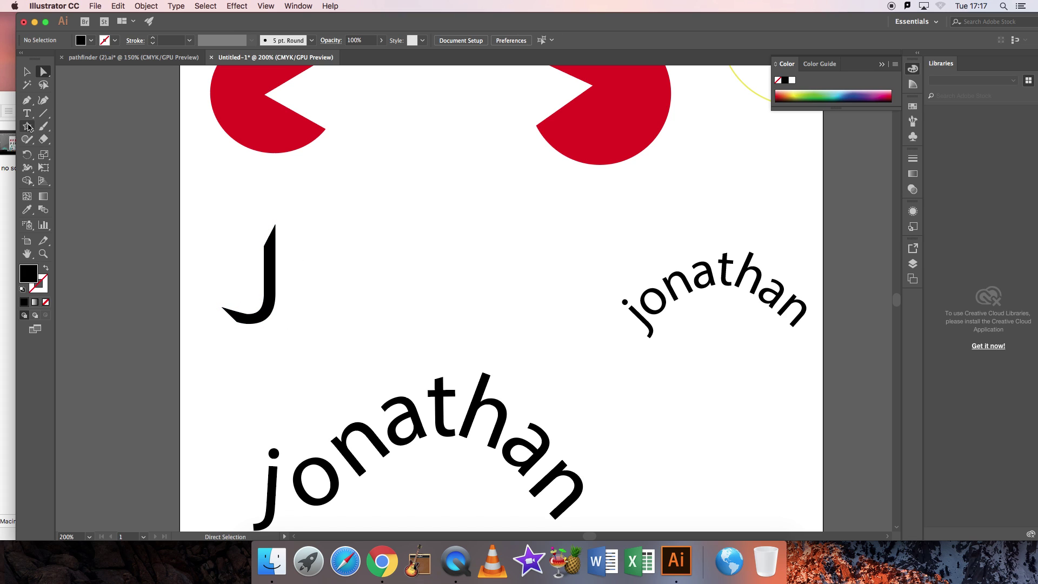
Draw a circle over the J's top and erase it with the Shape Builder.
mouse_move(28, 127)
left_mouse_down()
mouse_move(65, 135)
mouse_move(64, 154)
left_mouse_up()
left_click_drag(242, 205, 310, 268)
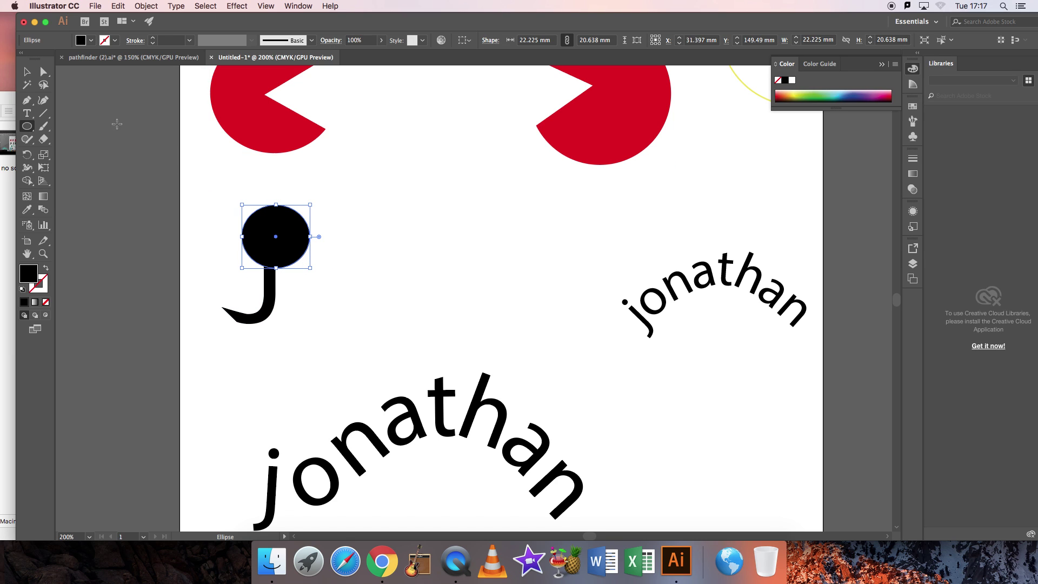
key("v")
left_click_drag(201, 185, 350, 347)
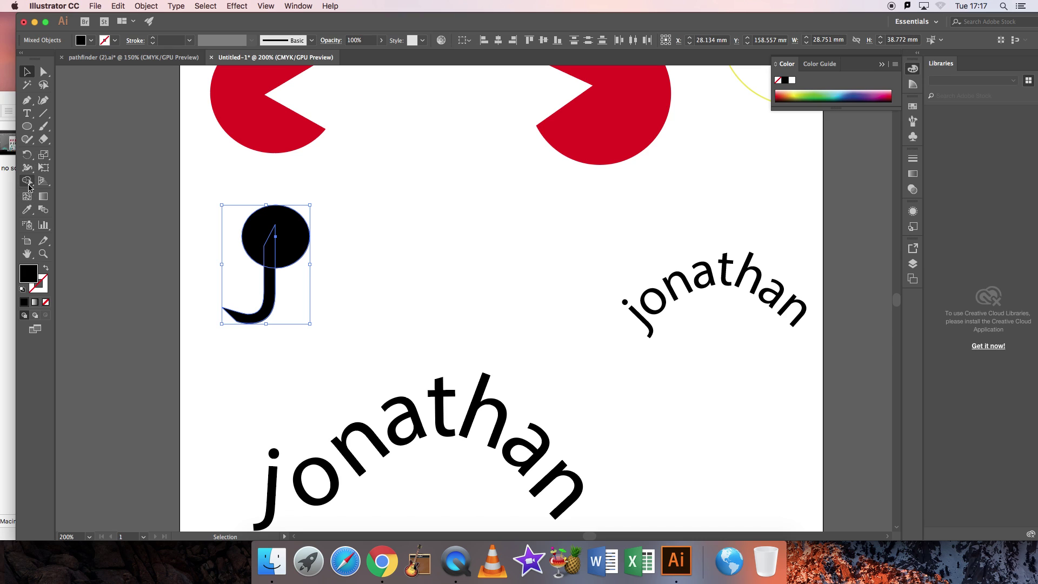
left_click(26, 181)
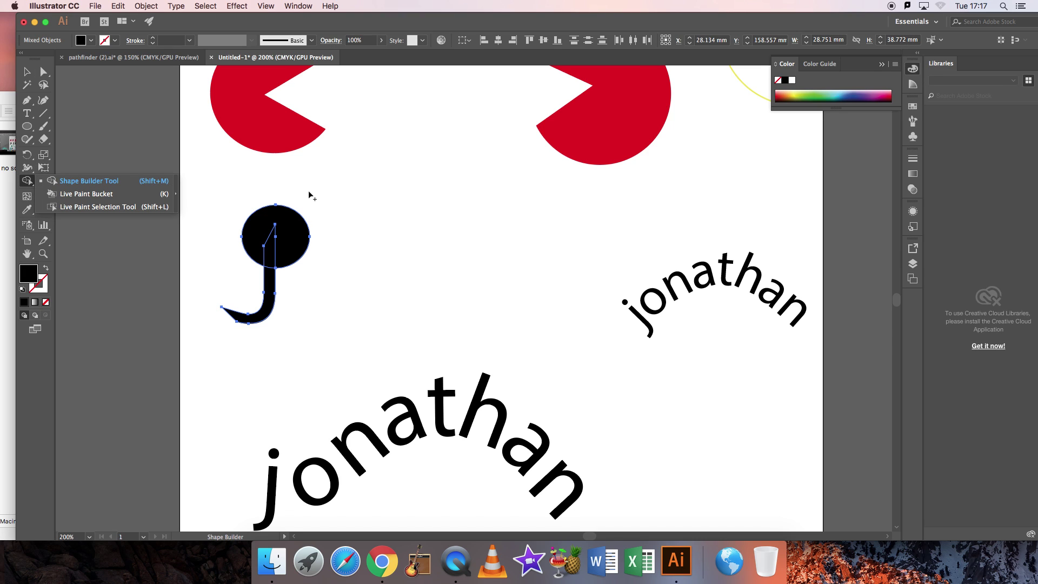
left_click_drag(286, 227, 273, 263)
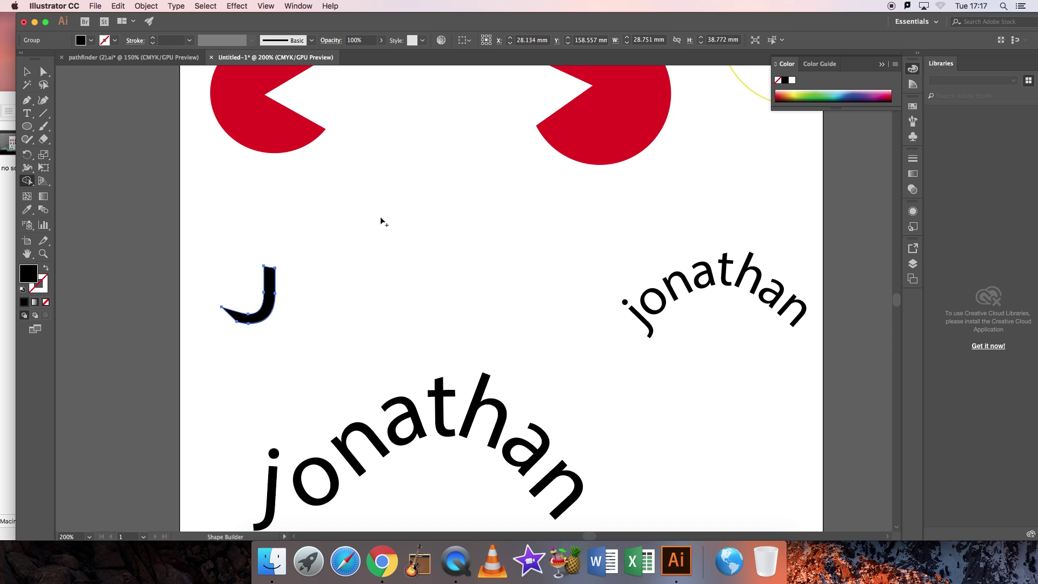
Move the J up slightly and drag its top anchor into a tall spike.
left_click(26, 71)
left_click(252, 192)
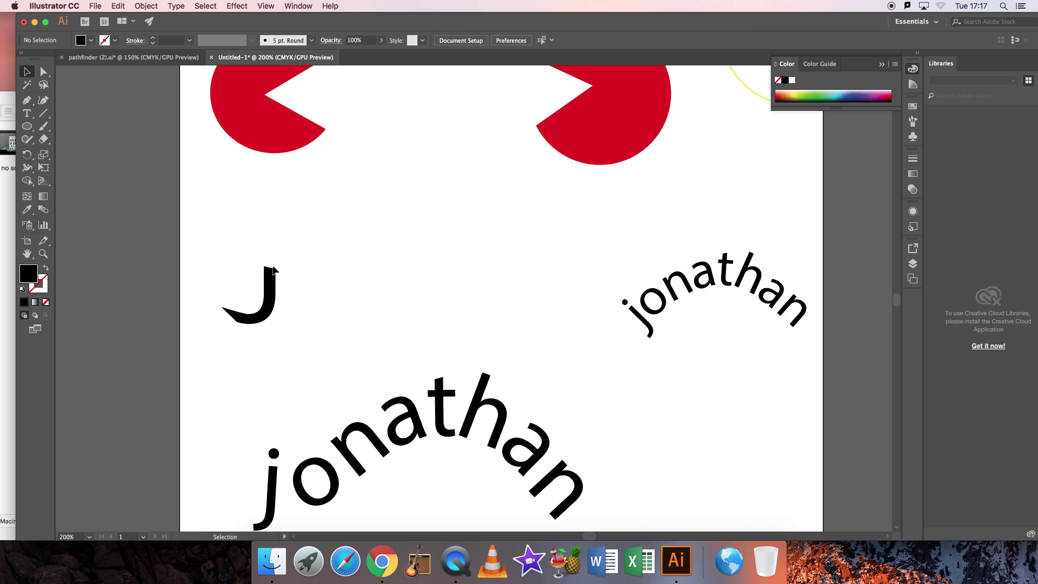
left_click_drag(276, 268, 275, 222)
left_click(44, 72)
left_click(241, 217)
left_click(307, 246)
Raise the J's top anchor further and delete both curved name texts.
left_click(325, 215)
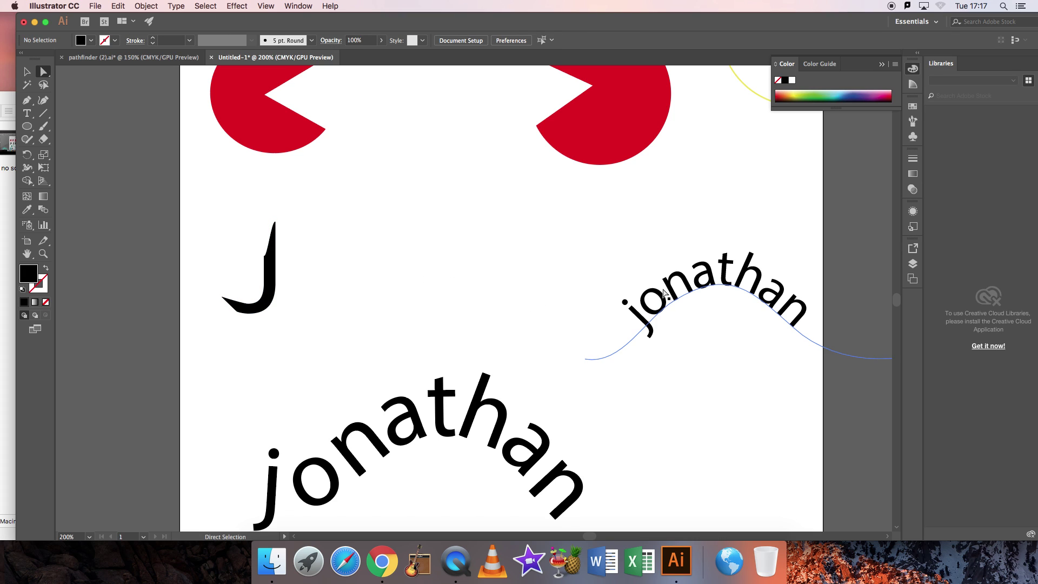
left_click(698, 291)
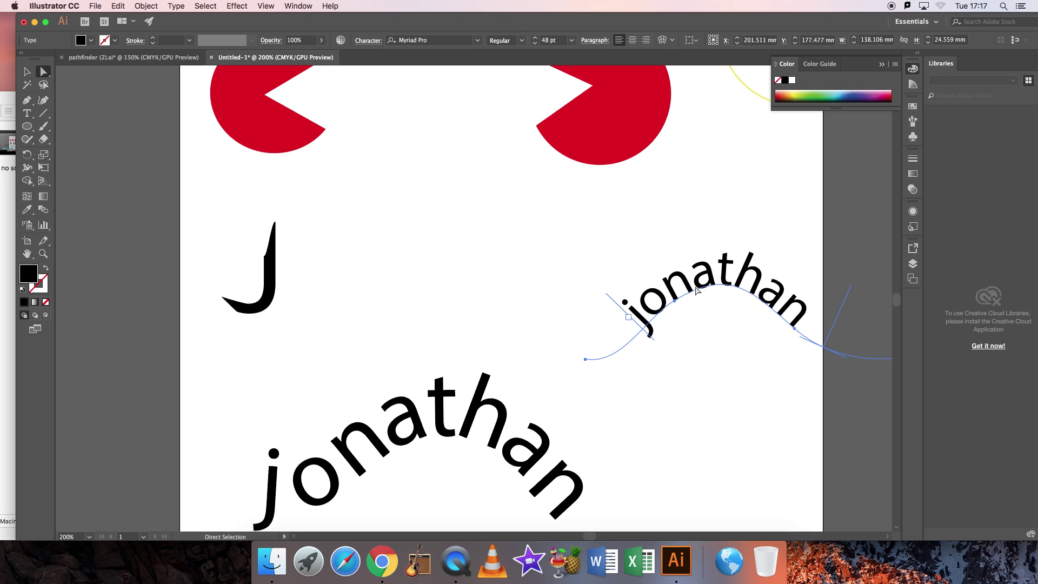
key("BackSpace")
left_click(484, 409)
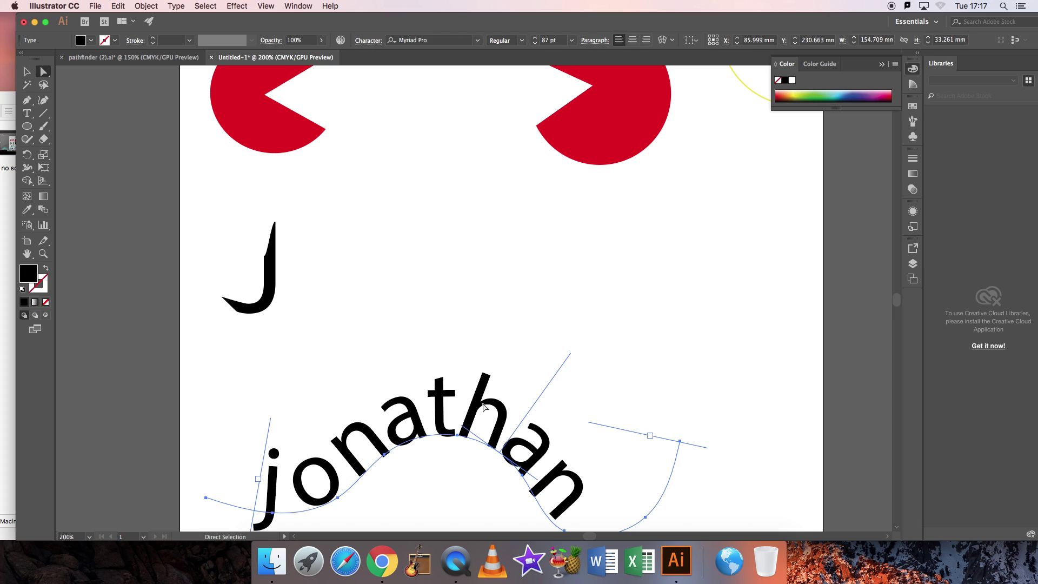
key("BackSpace")
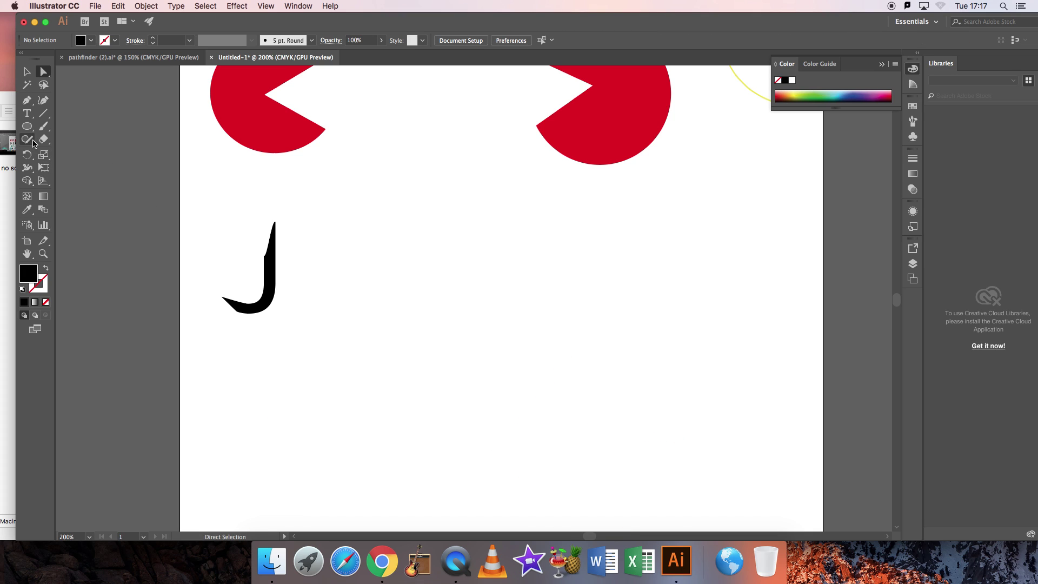
Paint a wavy black brushstroke across the lower artboard with the Paintbrush.
left_click(44, 126)
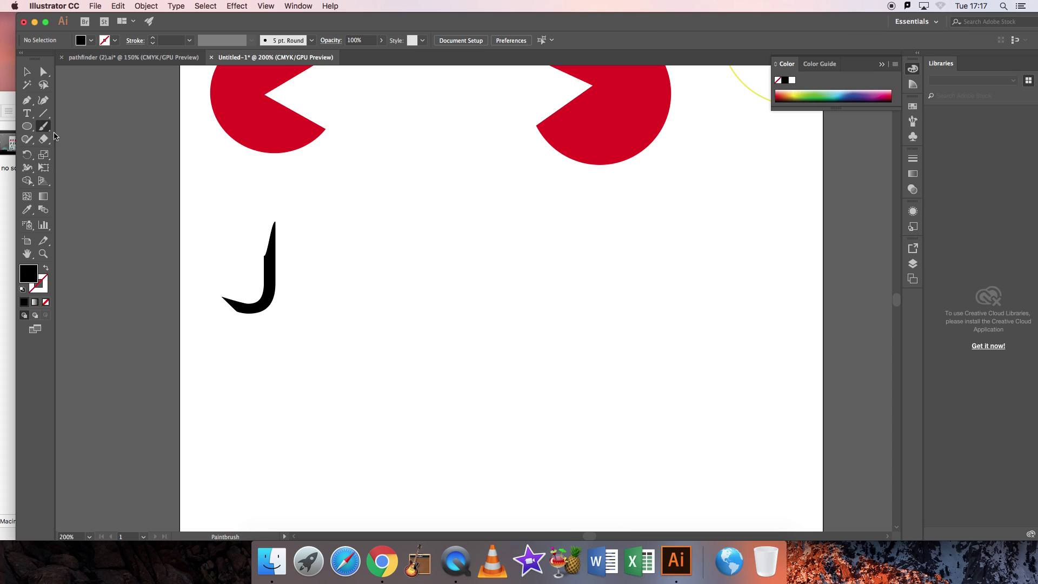
left_click(44, 128)
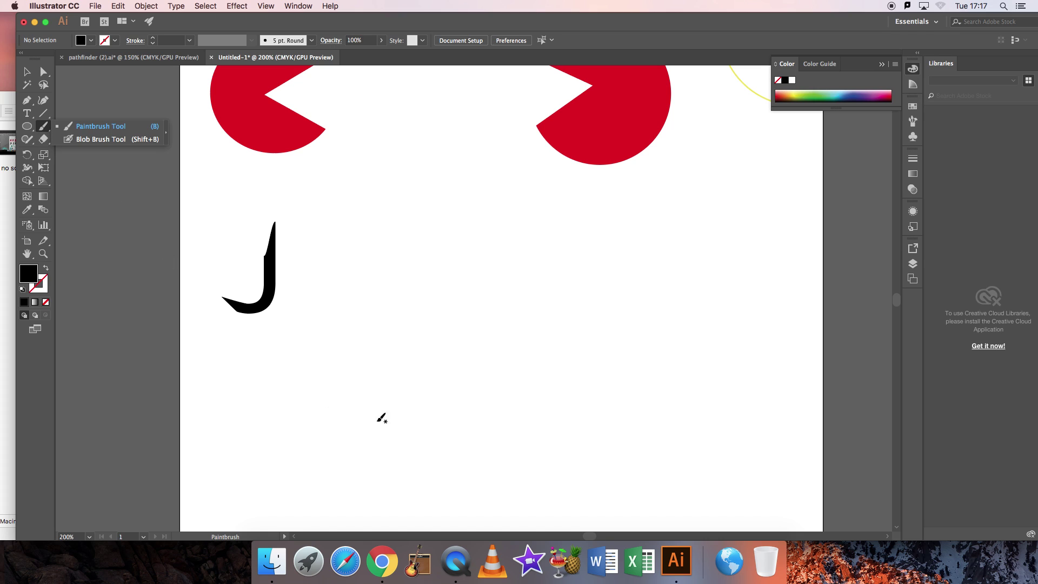
mouse_move(250, 421)
left_mouse_down()
mouse_move(396, 480)
mouse_move(555, 322)
mouse_move(701, 445)
mouse_move(751, 413)
left_mouse_up()
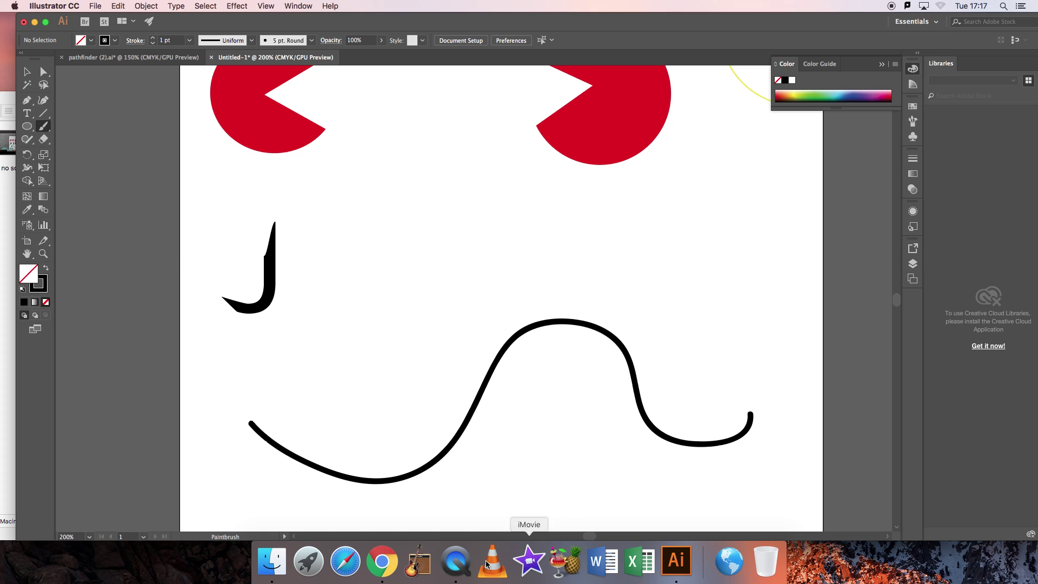
left_click(26, 114)
left_click(26, 114)
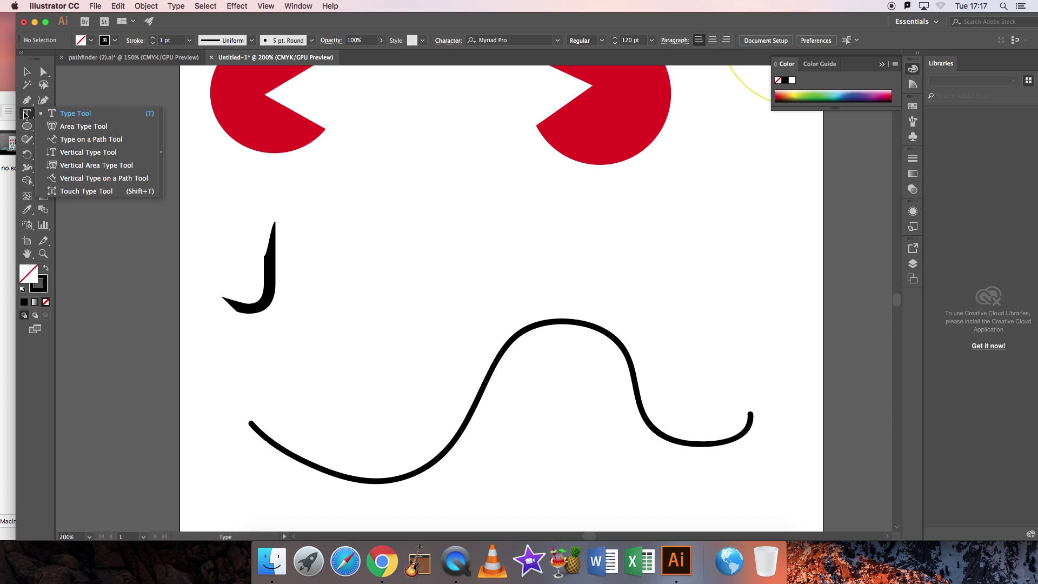
Start Type on a Path text on the wavy line at 72 pt.
left_click(103, 142)
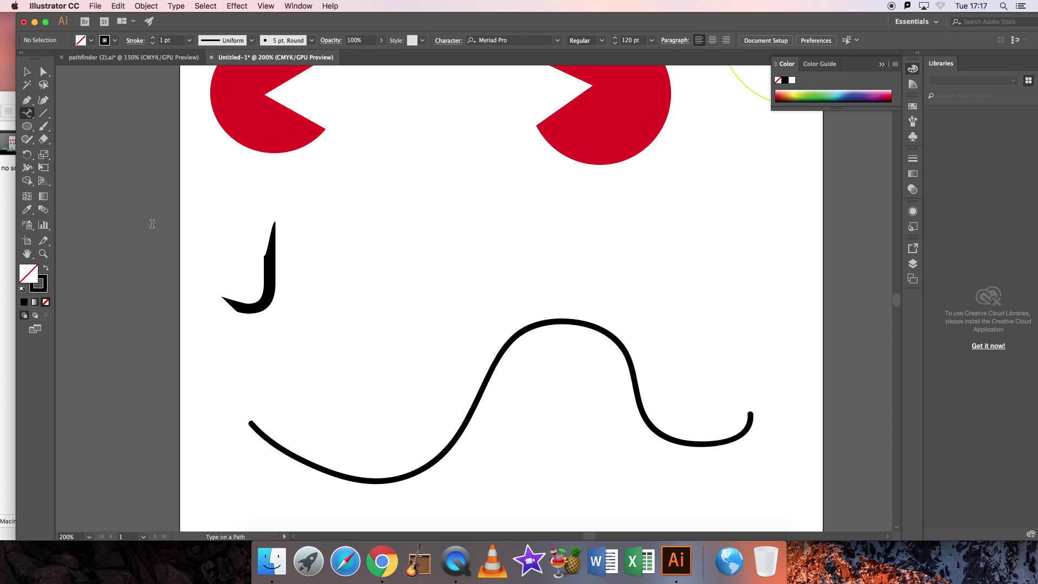
left_click(278, 443)
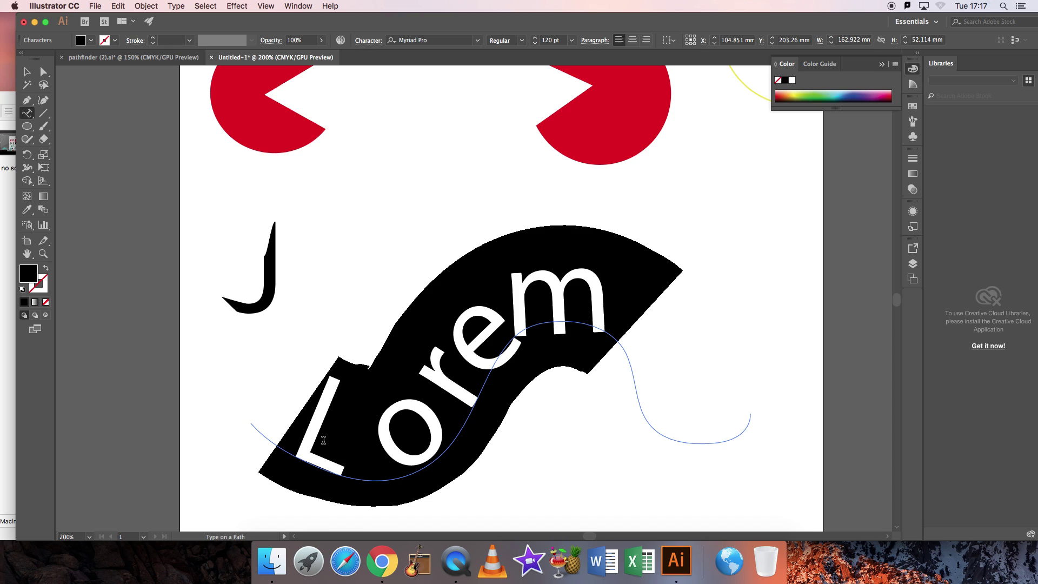
left_click(571, 40)
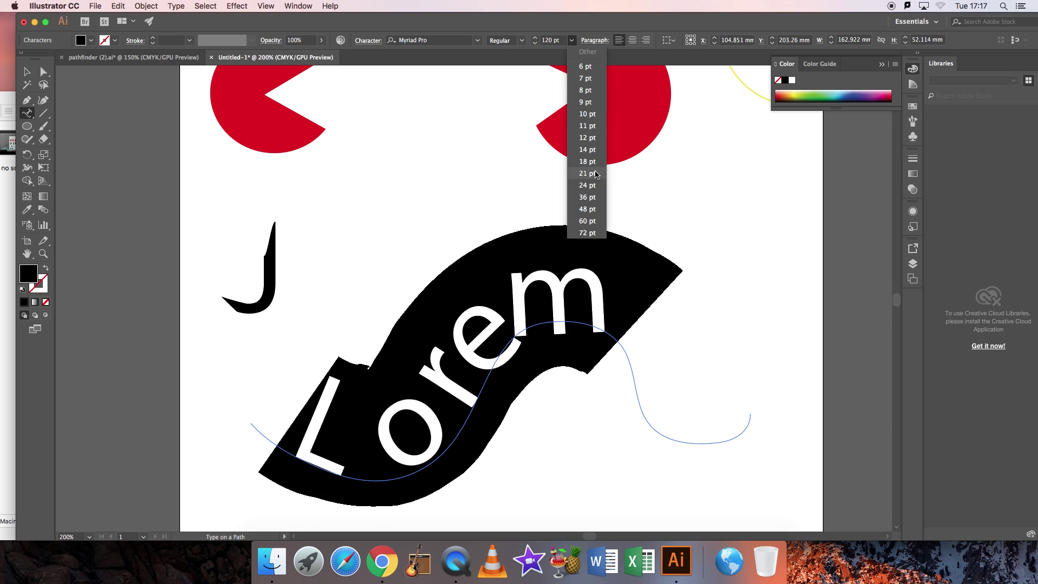
left_click(590, 232)
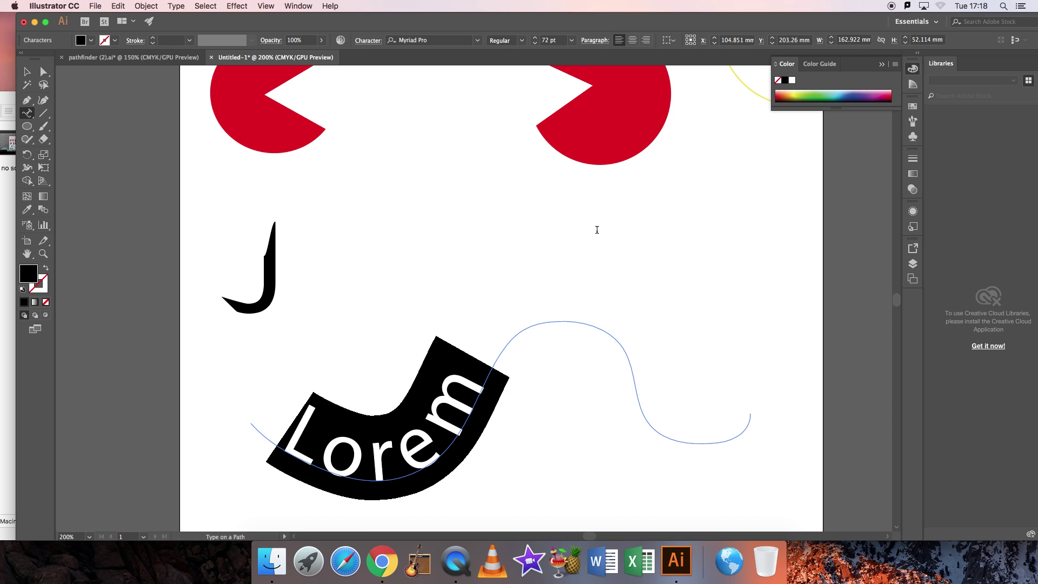
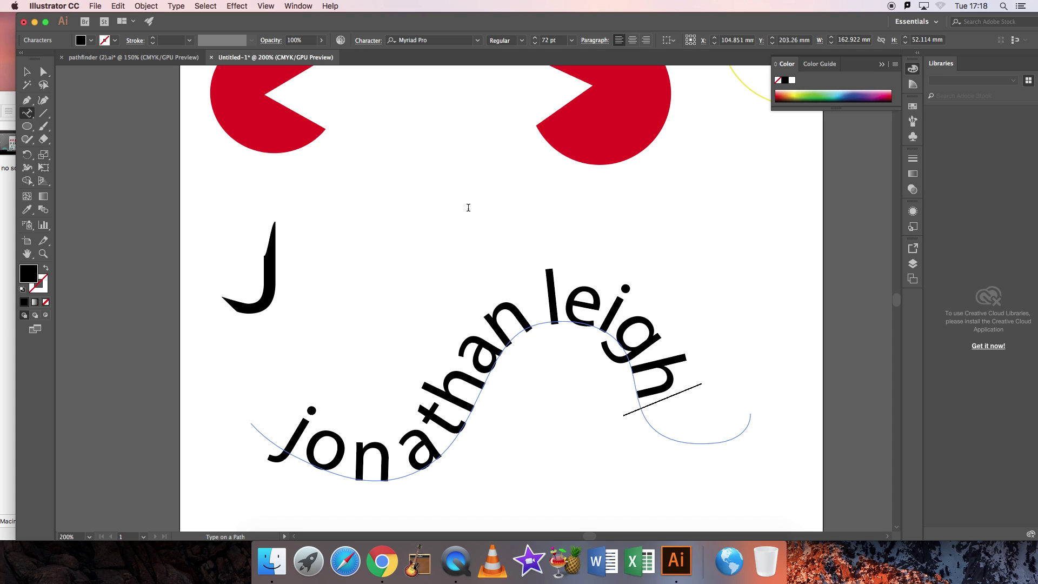
Type the two-word name along the path, fixing typos and adding the space.
left_click(549, 307)
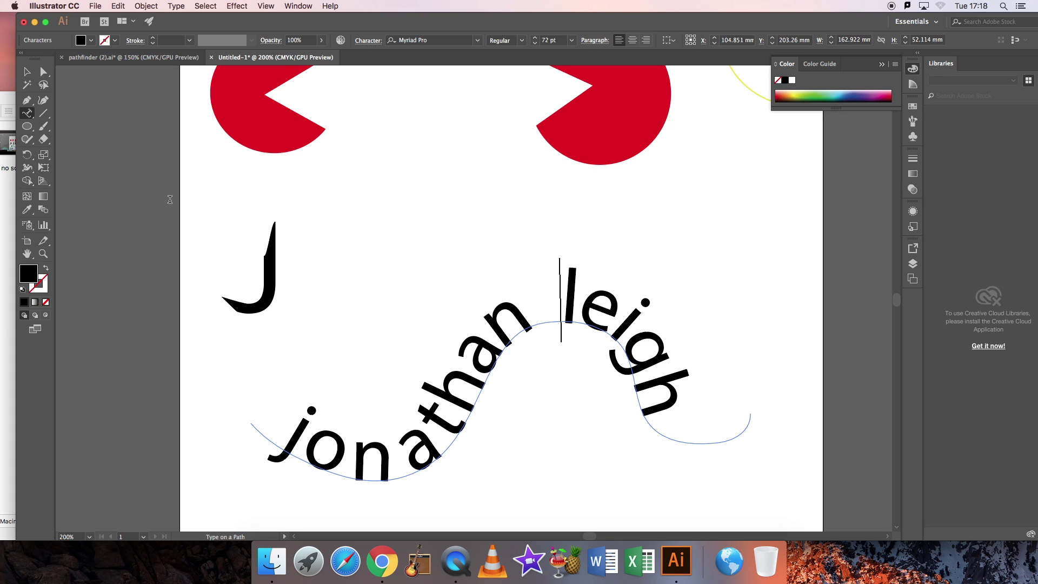
key("Escape")
left_click(495, 199)
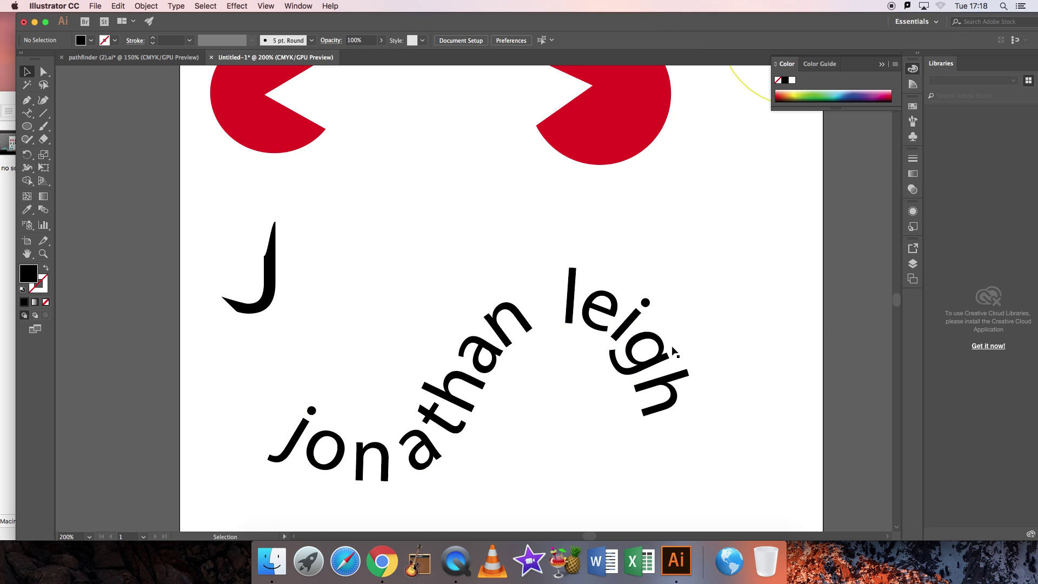
Zoom out to 66.67% to show the finished artboard, briefly comparing with pathfinder (2).ai.
left_click(43, 253)
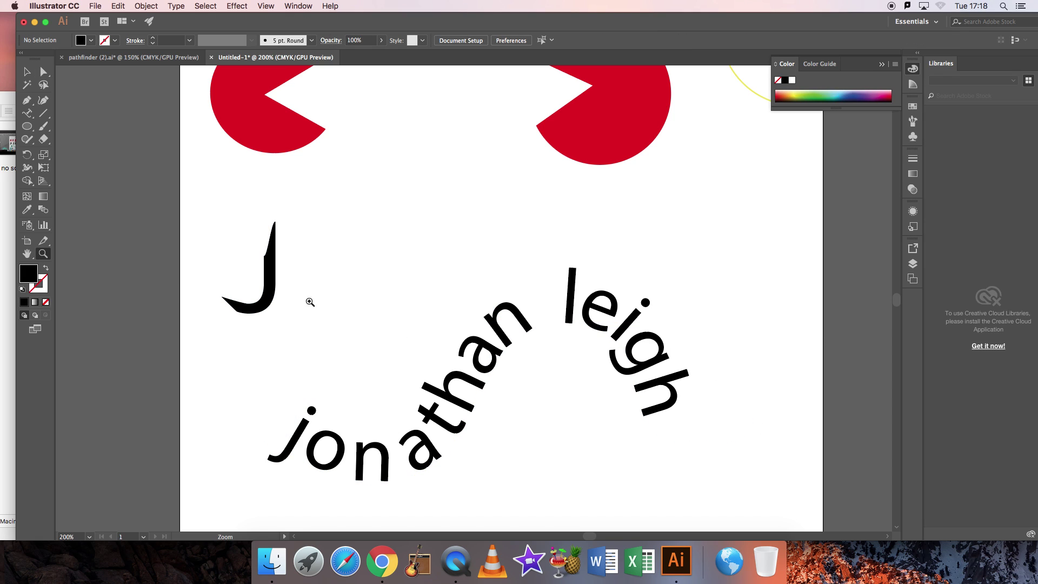
left_click(579, 352, "alt")
left_click(577, 352, "alt")
left_click(567, 351, "alt")
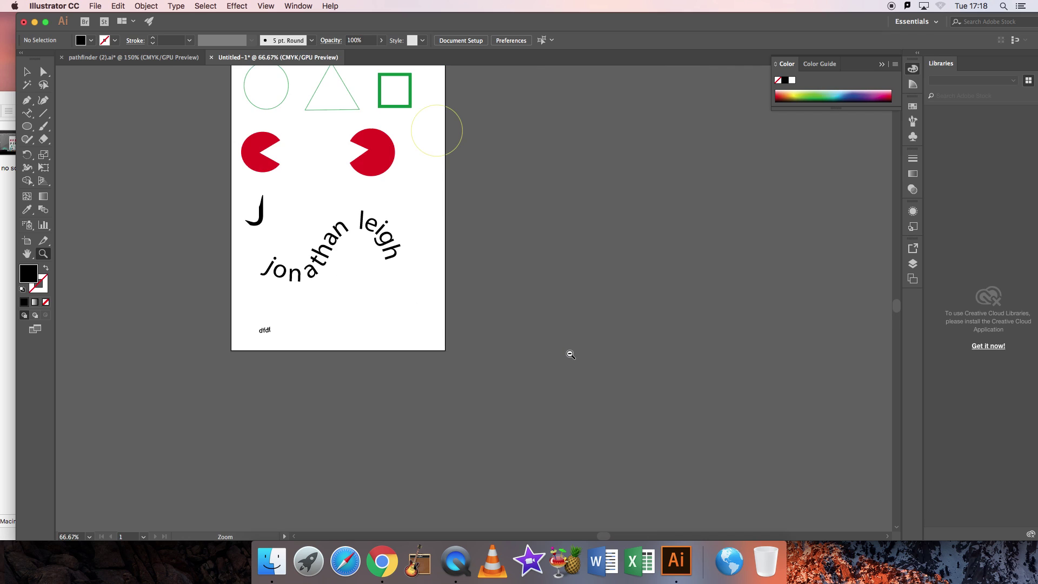
scroll(441, 321, "up", 3)
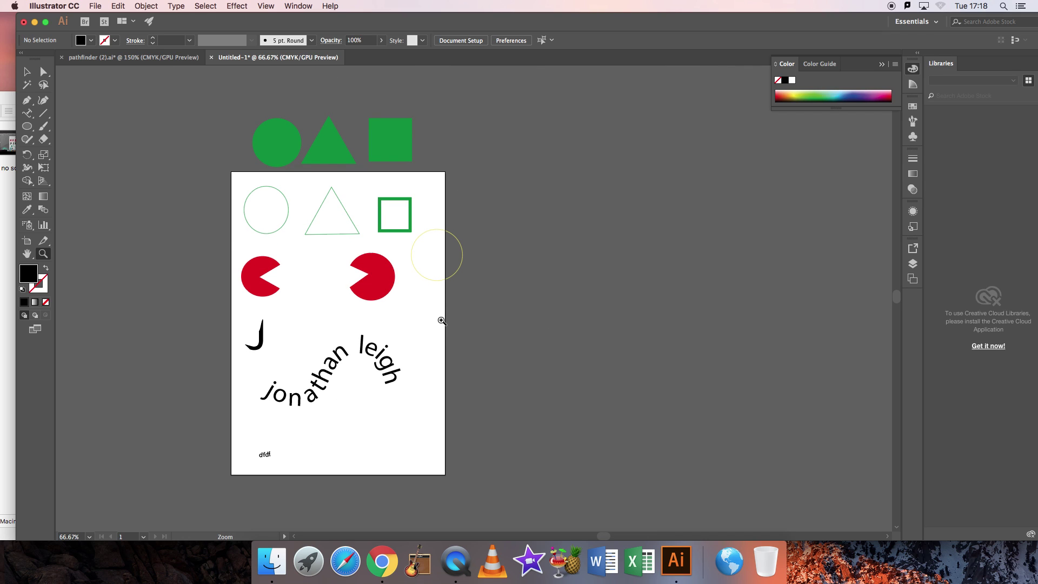
left_click(162, 57)
scroll(494, 369, "down", 10)
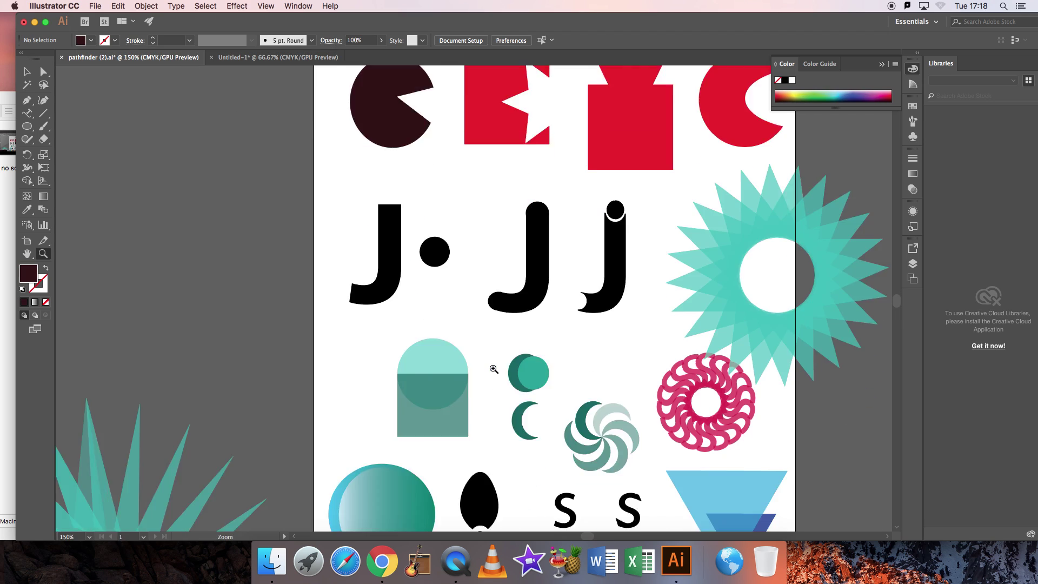
scroll(494, 369, "up", 8)
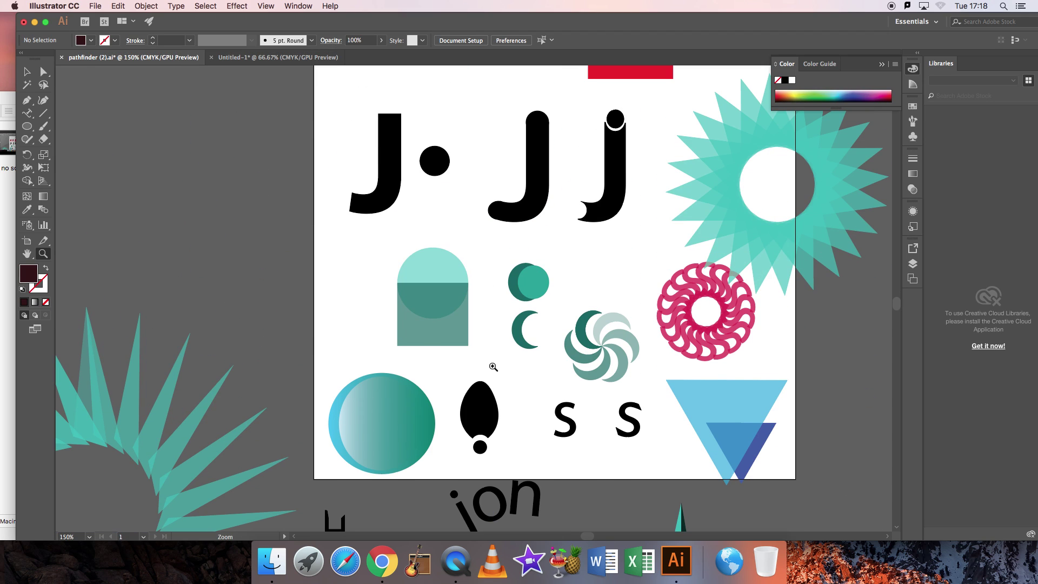
left_click(259, 57)
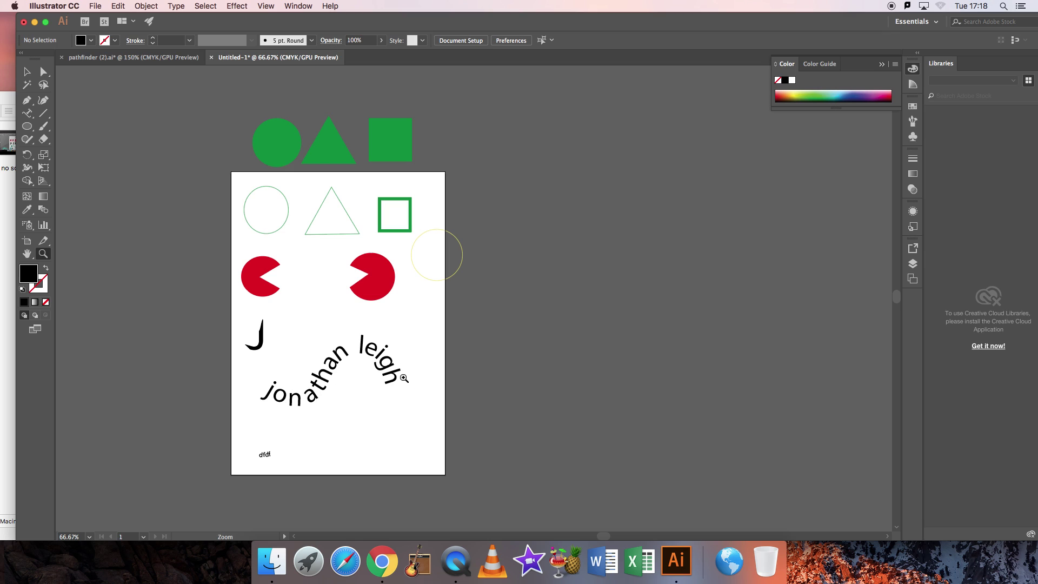